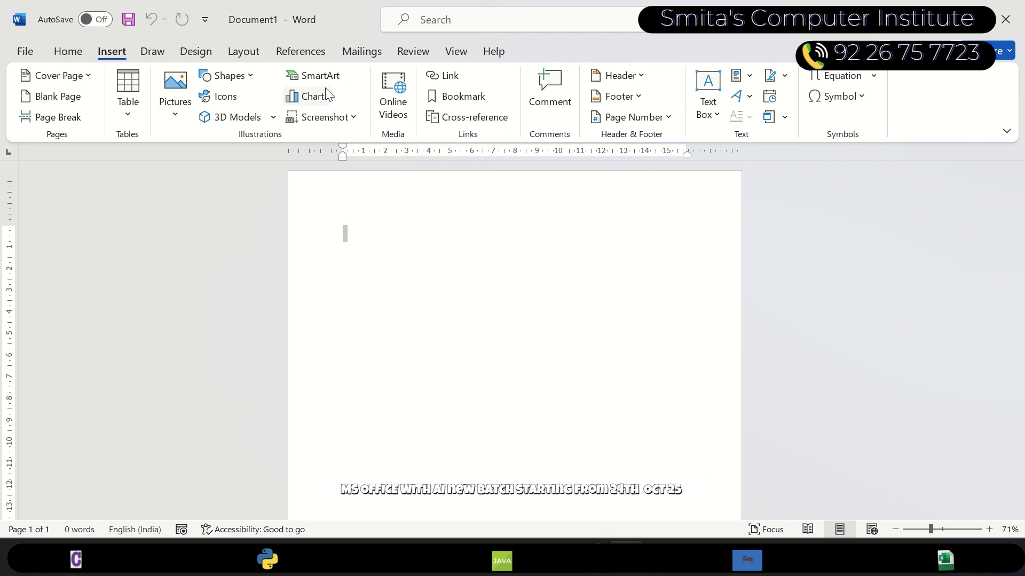
# Step: Draw an oval about 3.5 cm high and 4.44 cm wide near the top of the page
pyautogui.click(241, 80)
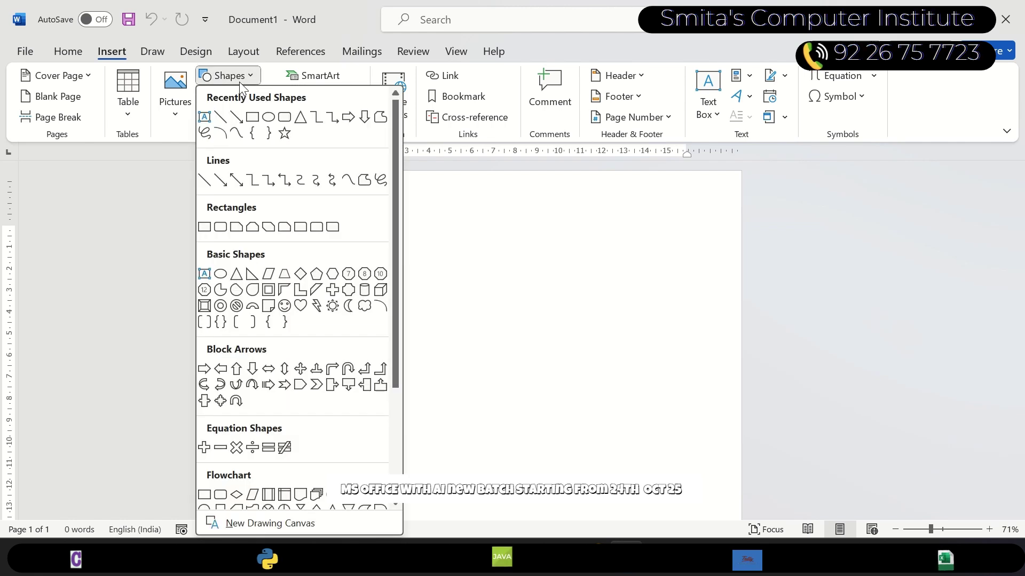
pyautogui.click(270, 117)
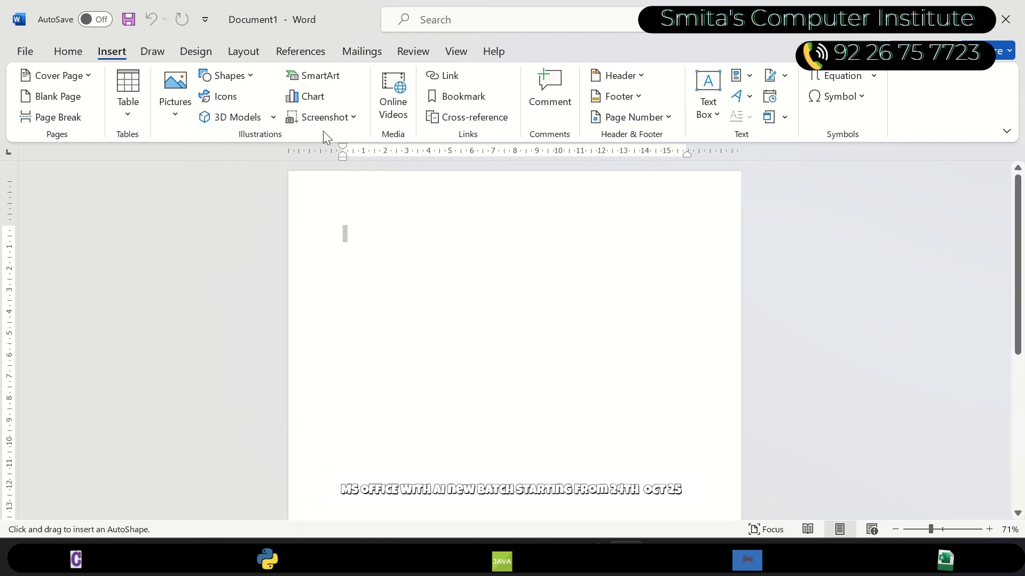
pyautogui.moveTo(395, 186); pyautogui.dragTo(491, 262)
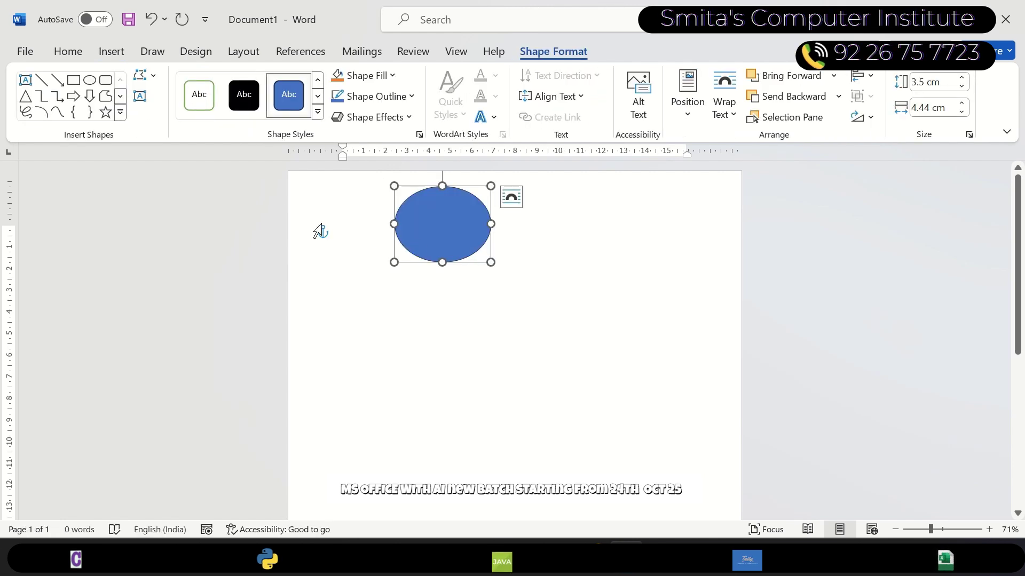
# Step: Draw a rectangle about 2.96 cm high and 4.31 cm wide below the oval and give it the solid black shape style
pyautogui.click(73, 80)
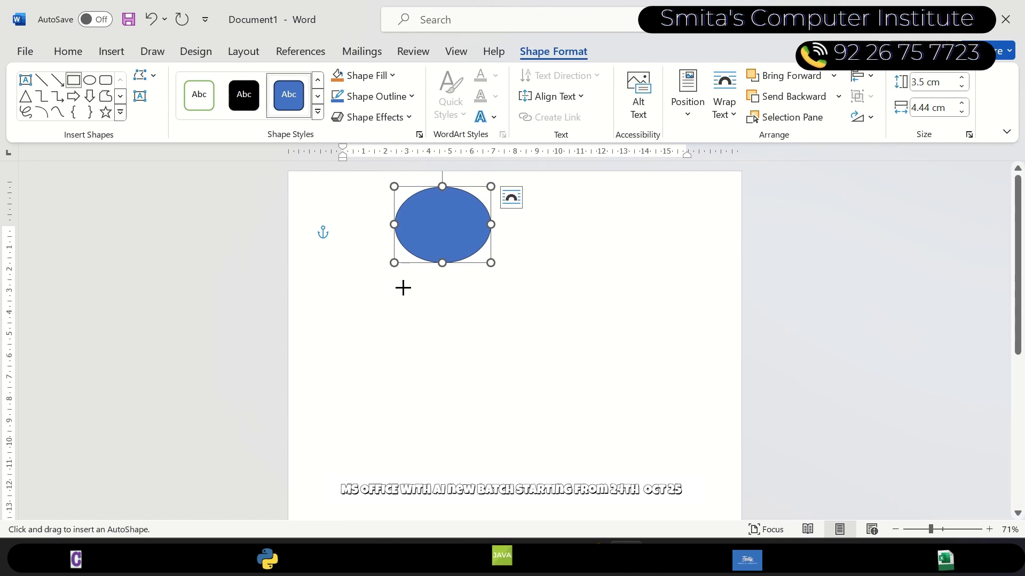
pyautogui.moveTo(403, 288); pyautogui.dragTo(497, 351)
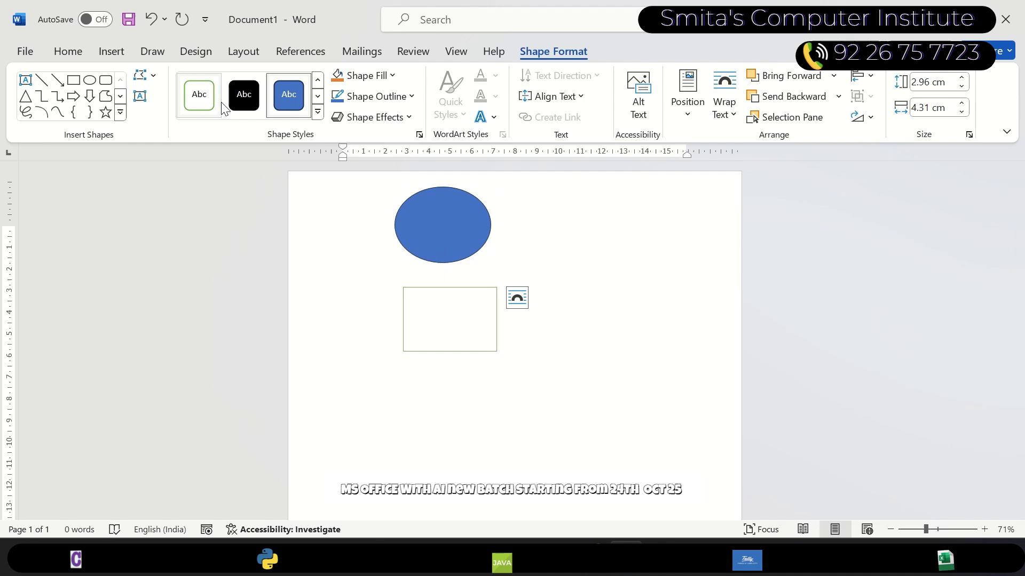
pyautogui.click(237, 97)
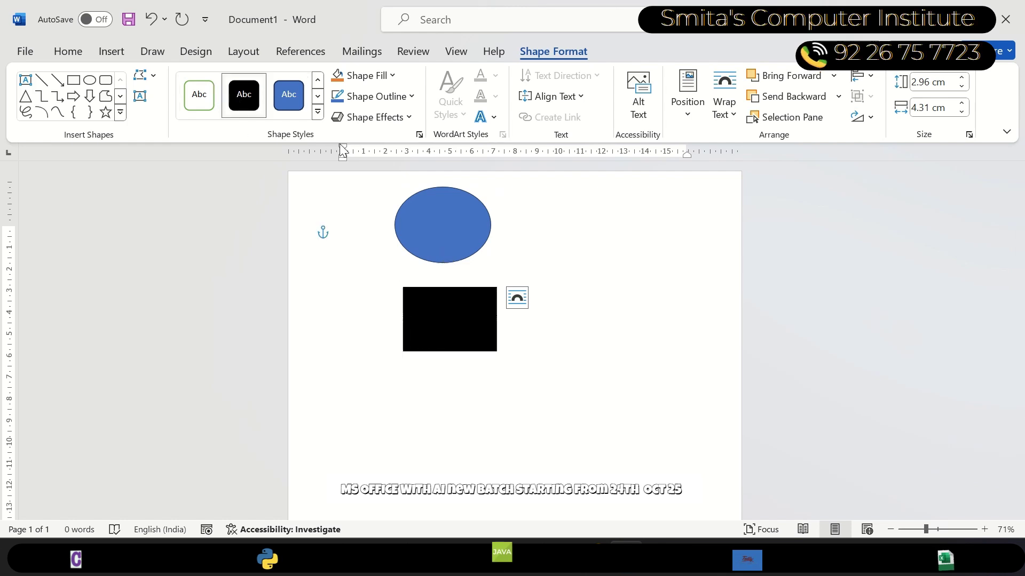
pyautogui.click(436, 200)
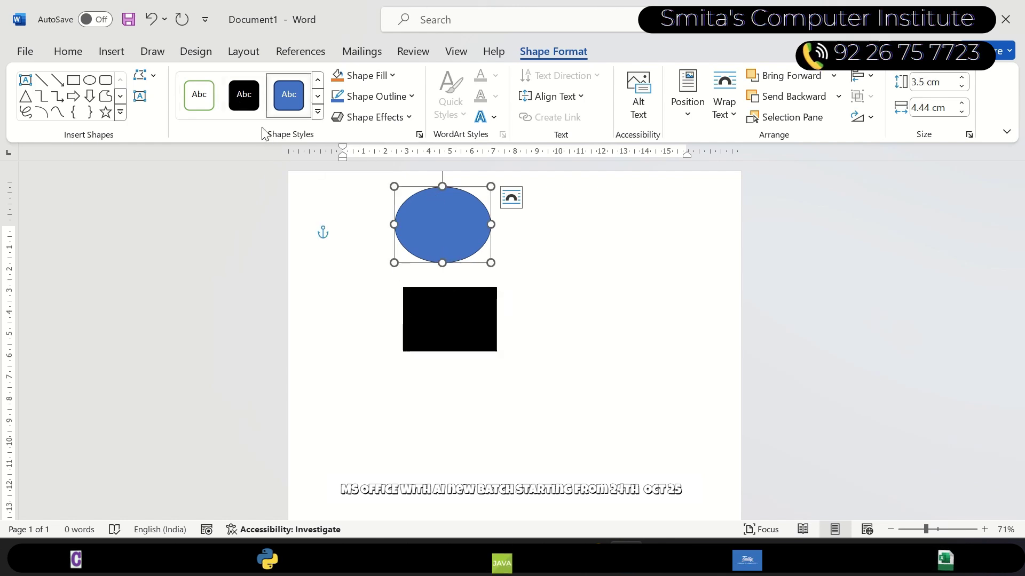
pyautogui.click(247, 113)
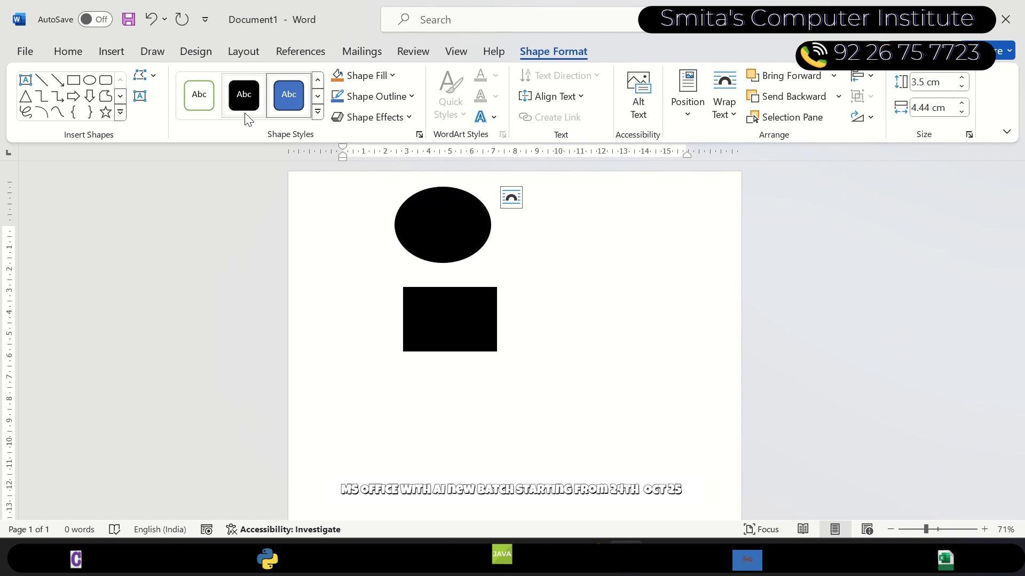
pyautogui.hotkey('ctrl', 'z')
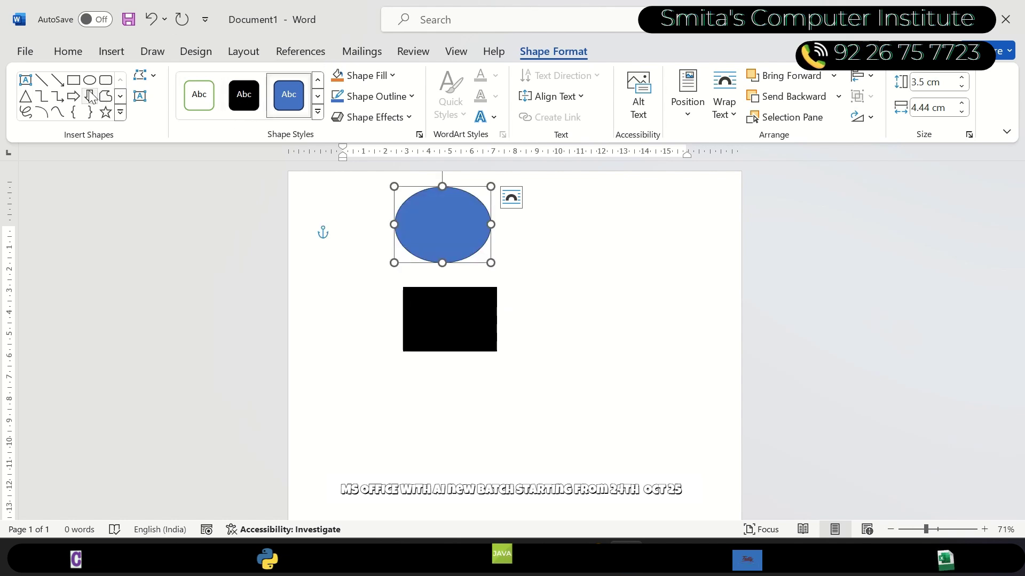
# Step: Draw a triangle about 2.66 cm high and 2.76 cm wide overlapping the rectangle's left edge and apply the dark-outlined gold theme style
pyautogui.click(24, 97)
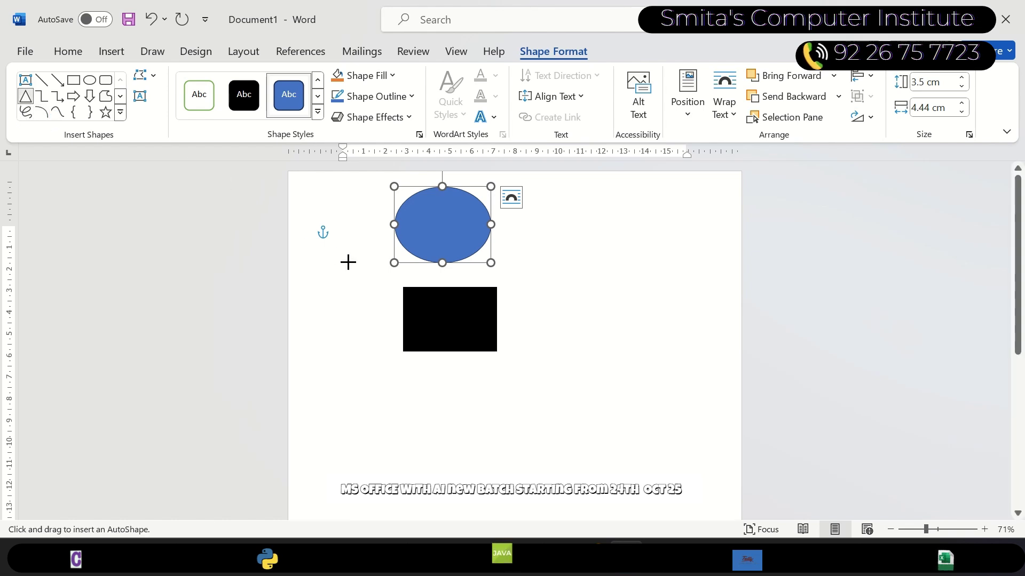
pyautogui.moveTo(350, 264); pyautogui.dragTo(410, 321)
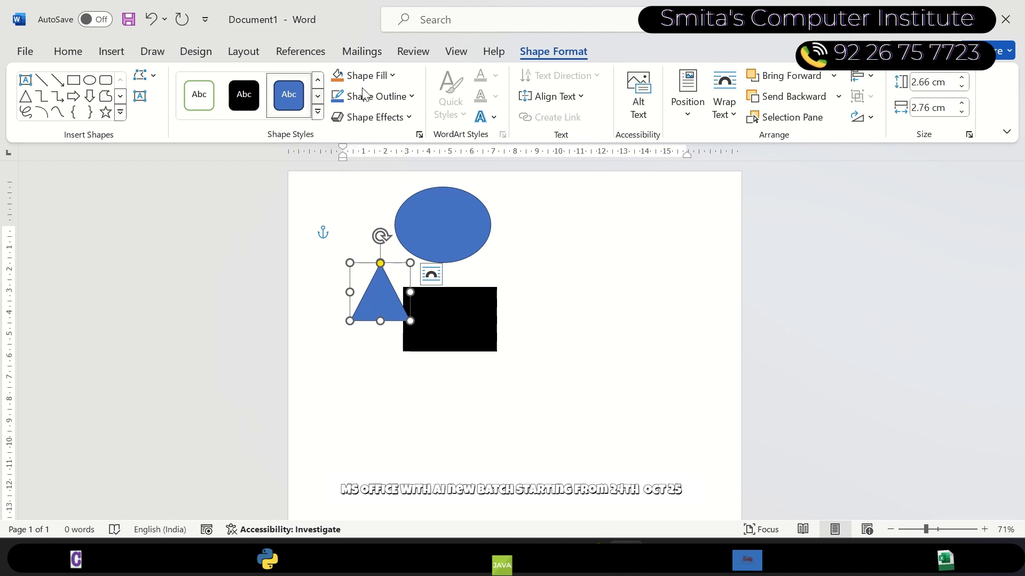
pyautogui.click(318, 112)
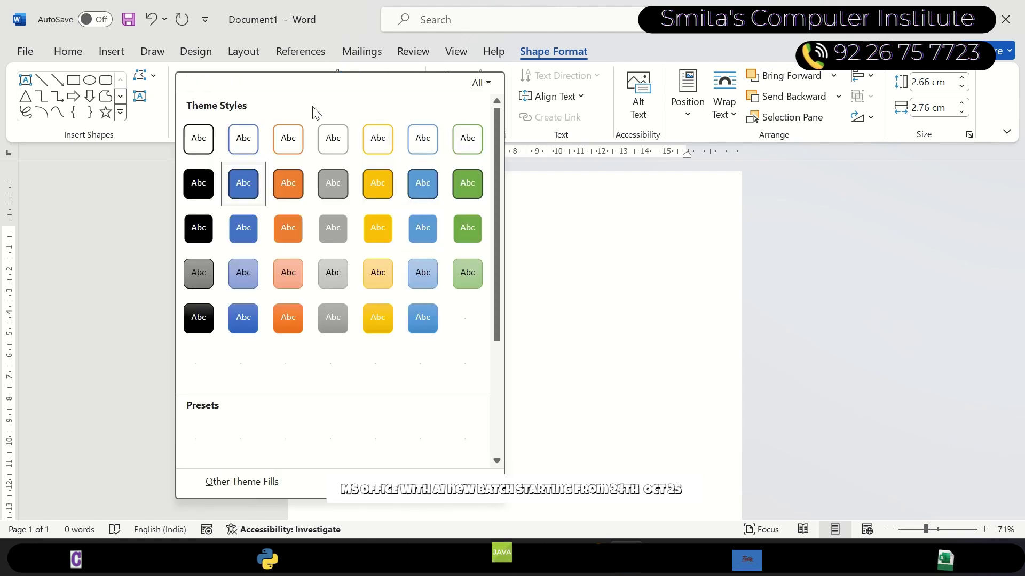
pyautogui.click(375, 174)
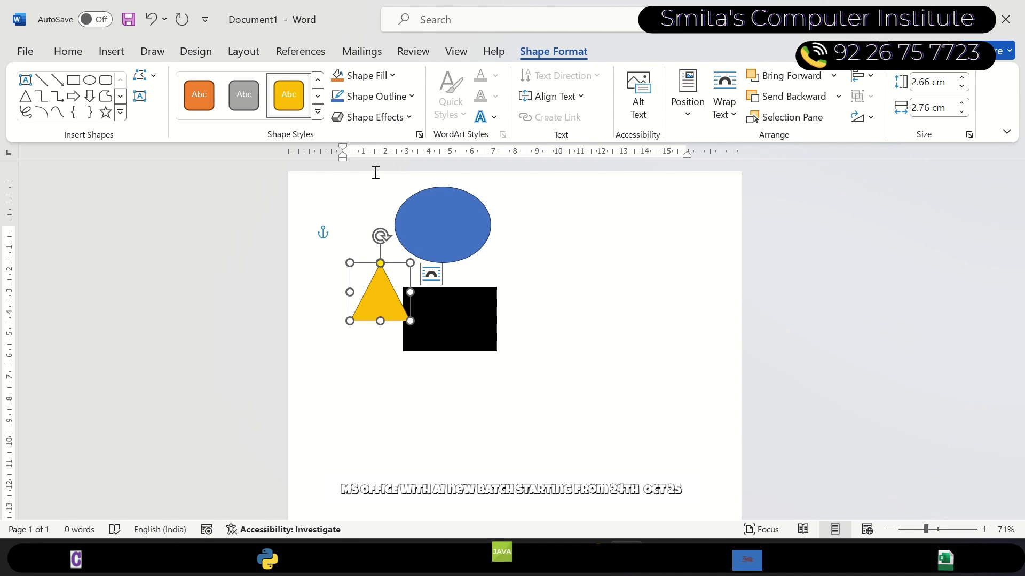
# Step: Group the triangle, the oval and the rectangle into one object
pyautogui.keyDown('shift'); pyautogui.click(444, 197); pyautogui.keyUp('shift')
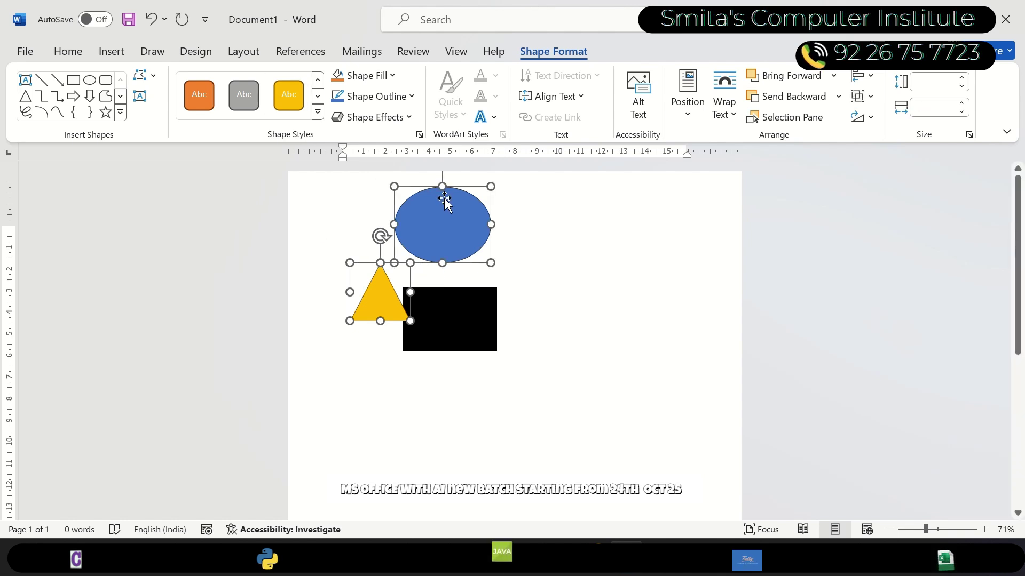
pyautogui.keyDown('shift'); pyautogui.click(484, 334); pyautogui.keyUp('shift')
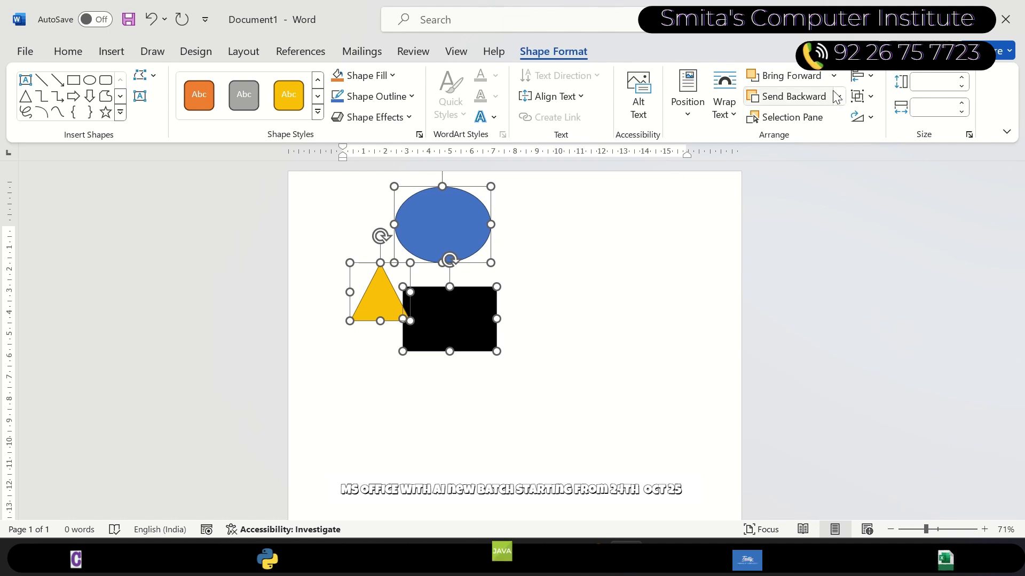
pyautogui.click(867, 99)
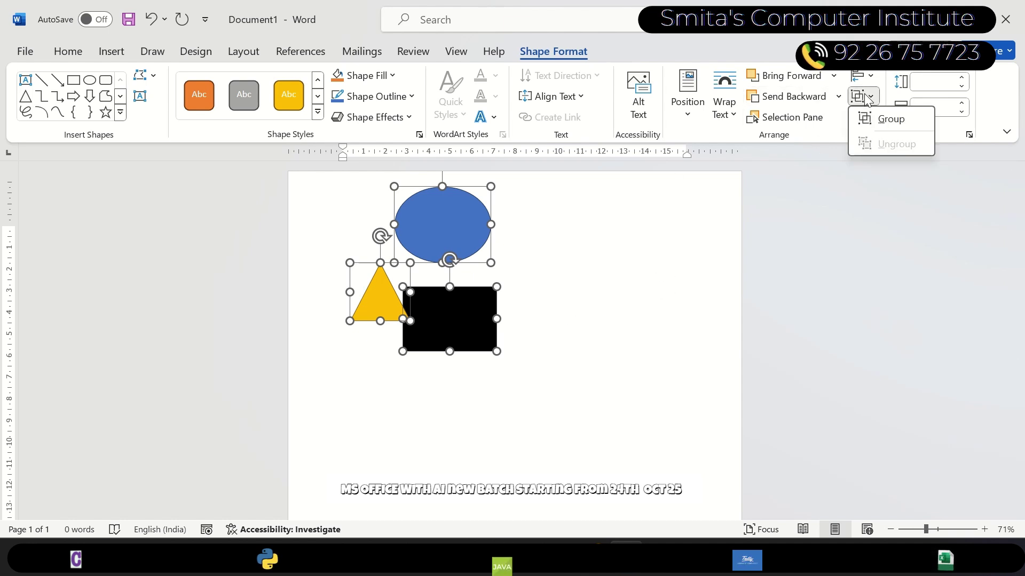
pyautogui.click(891, 119)
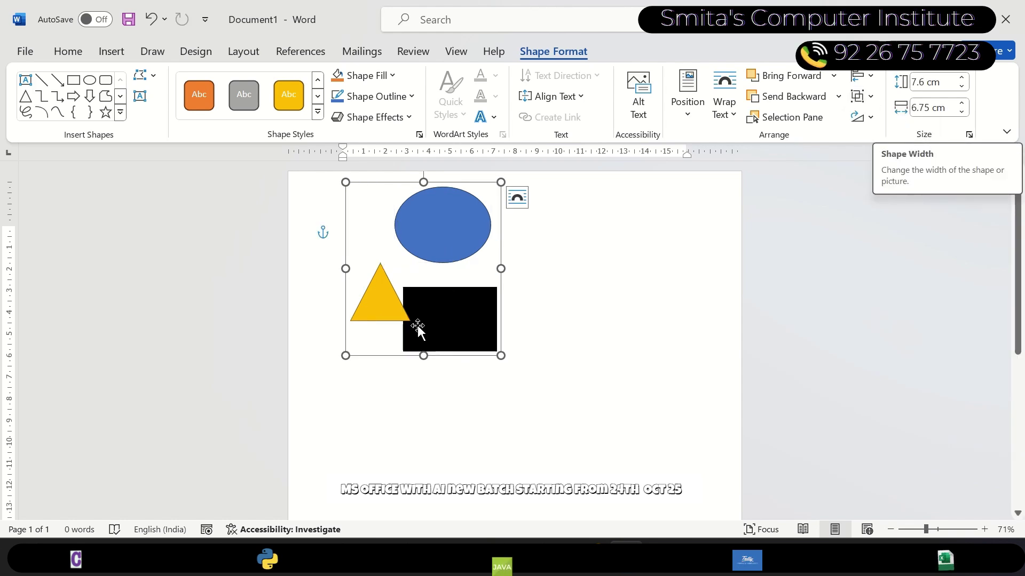
# Step: Select the whole group of shapes and move it to the right and slightly down on the page
pyautogui.click(462, 227)
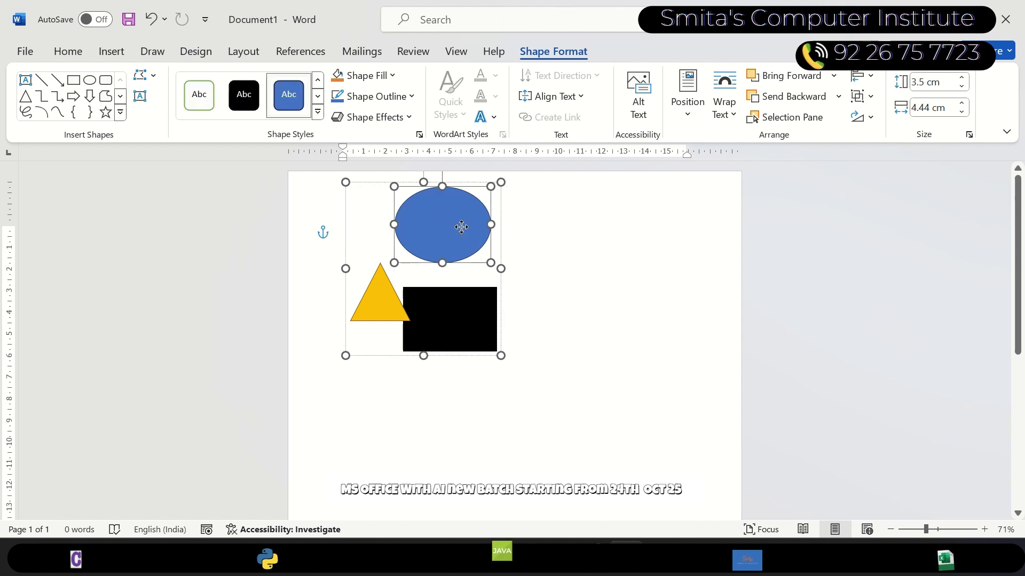
pyautogui.click(379, 191)
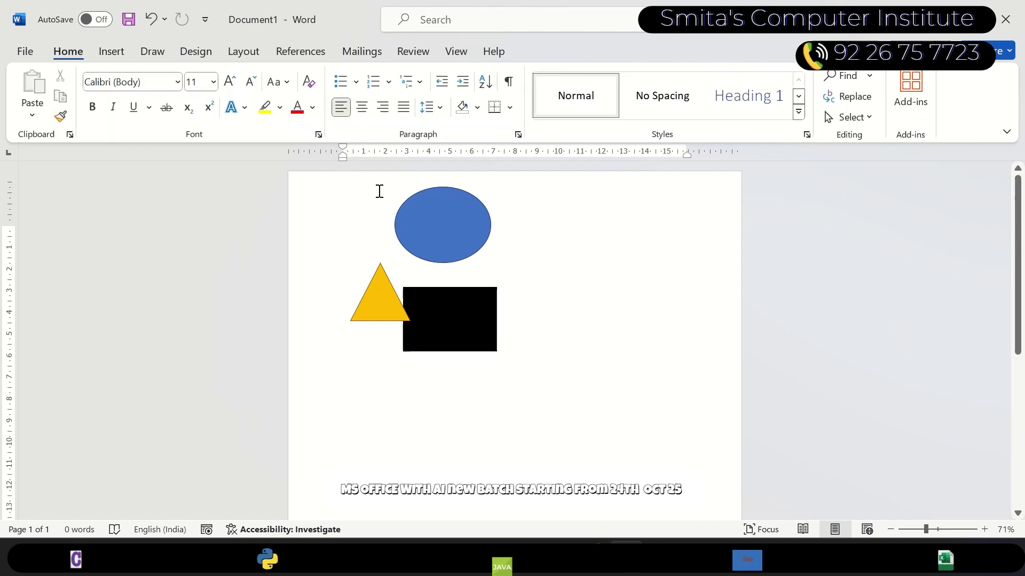
pyautogui.doubleClick(399, 219)
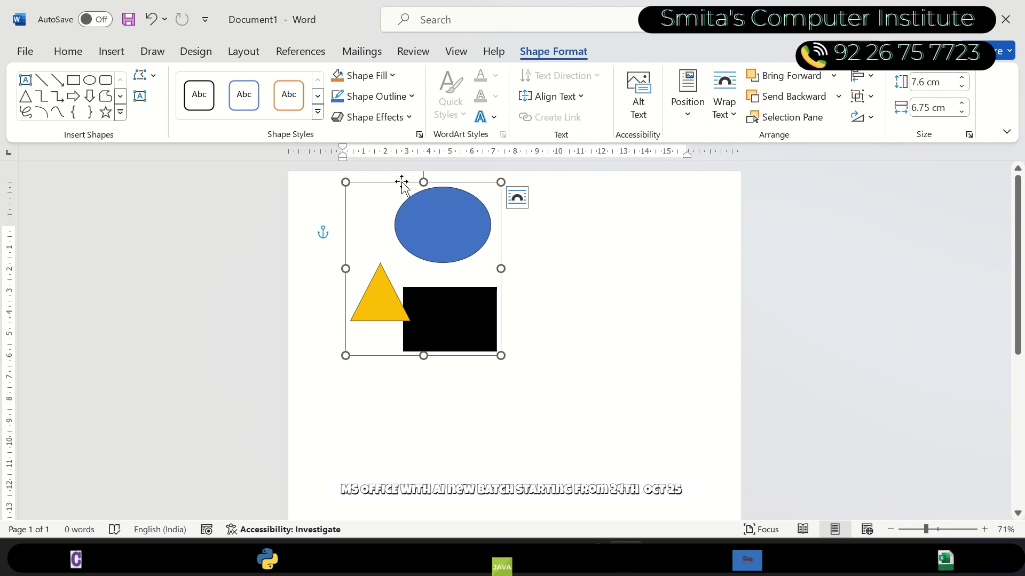
pyautogui.moveTo(401, 182); pyautogui.dragTo(529, 227)
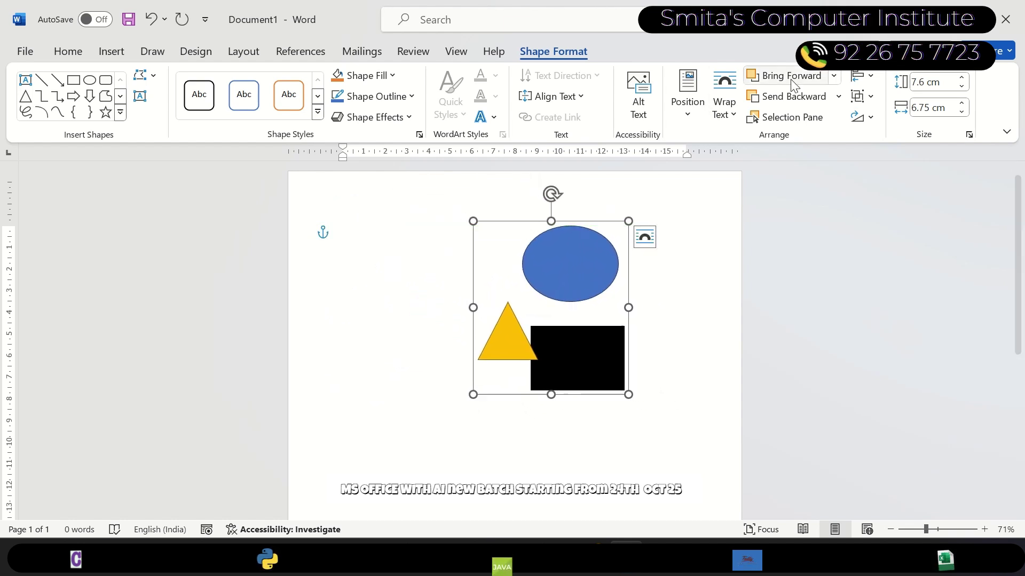
# Step: Ungroup the moved shapes into separate objects and deselect them
pyautogui.click(862, 96)
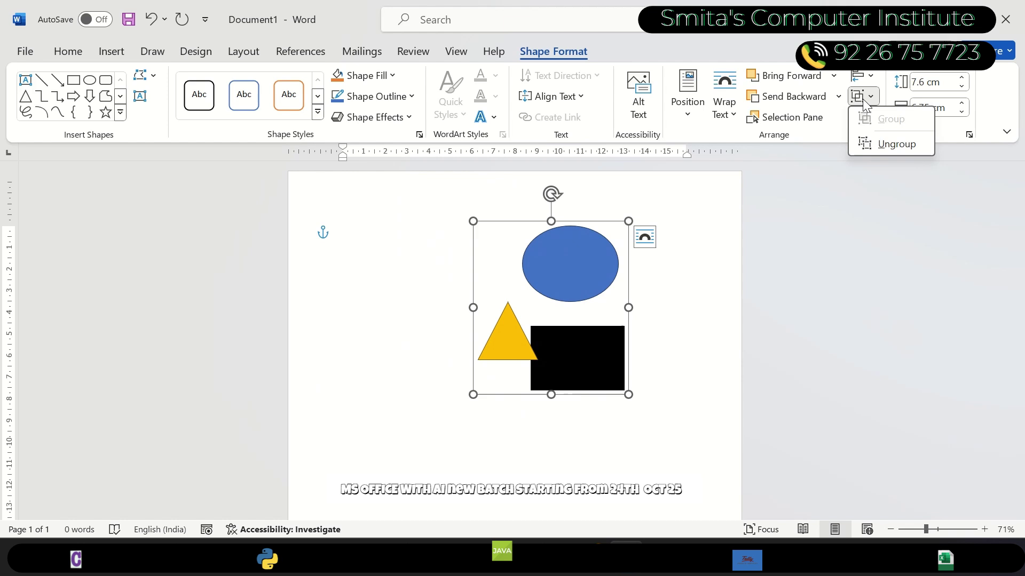
pyautogui.click(889, 150)
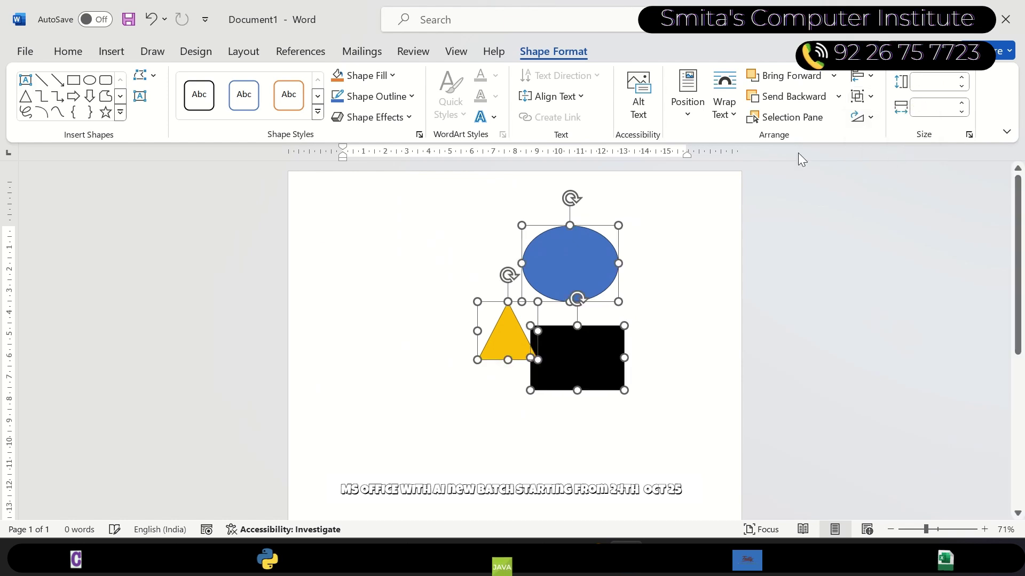
pyautogui.click(688, 220)
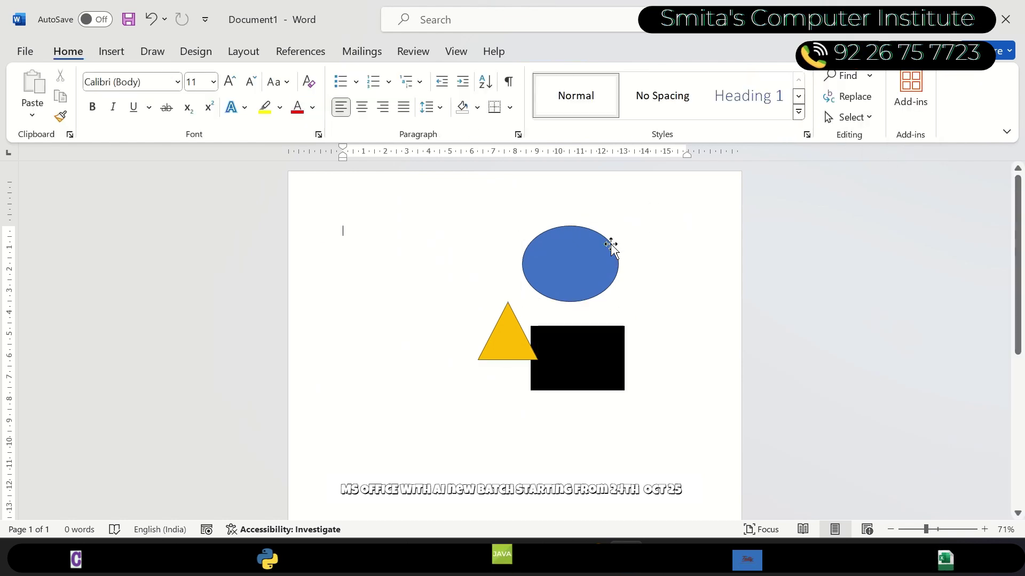
# Step: Move only the blue oval to the right and slightly down, near the page's right edge
pyautogui.click(590, 262)
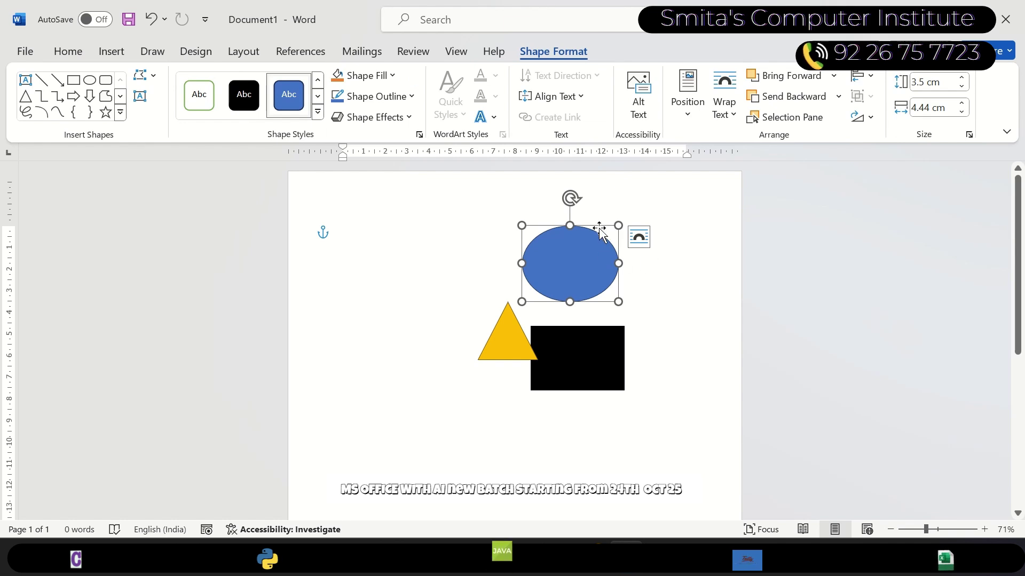
pyautogui.moveTo(599, 230); pyautogui.dragTo(698, 260)
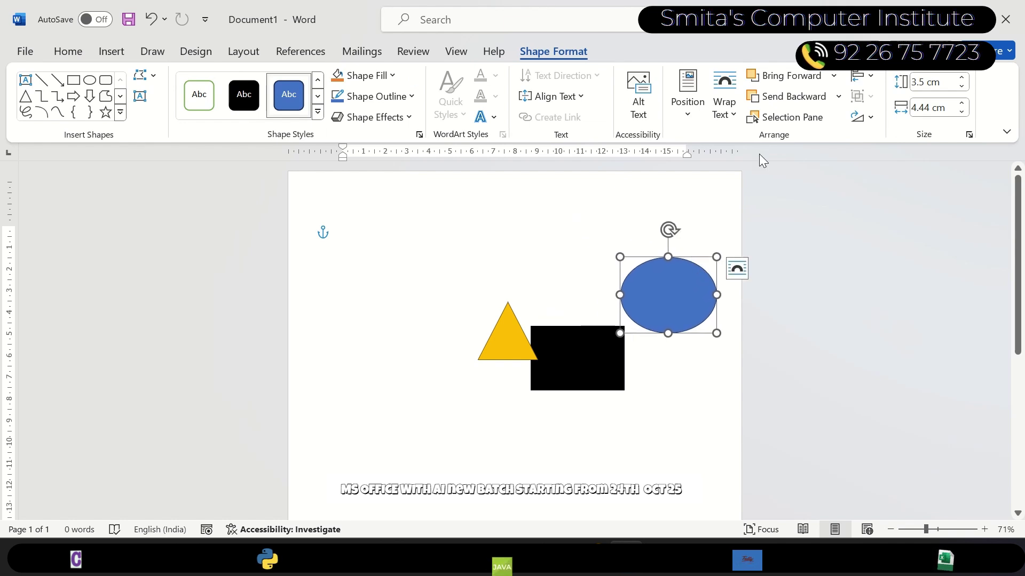
pyautogui.click(606, 183)
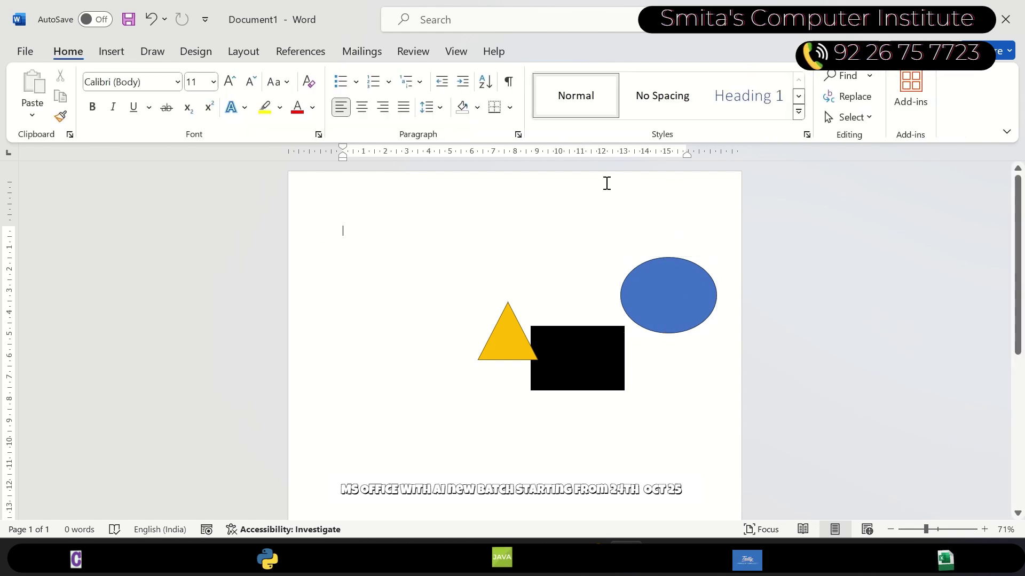
pyautogui.click(677, 287)
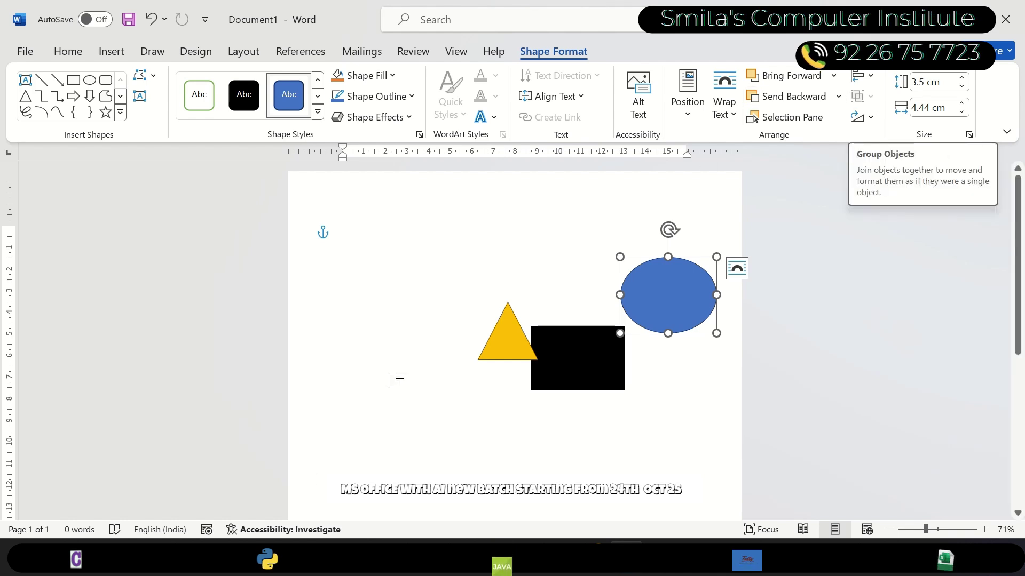
# Step: Switch to Excel by launching it from the system search and create a blank workbook
pyautogui.press('super')
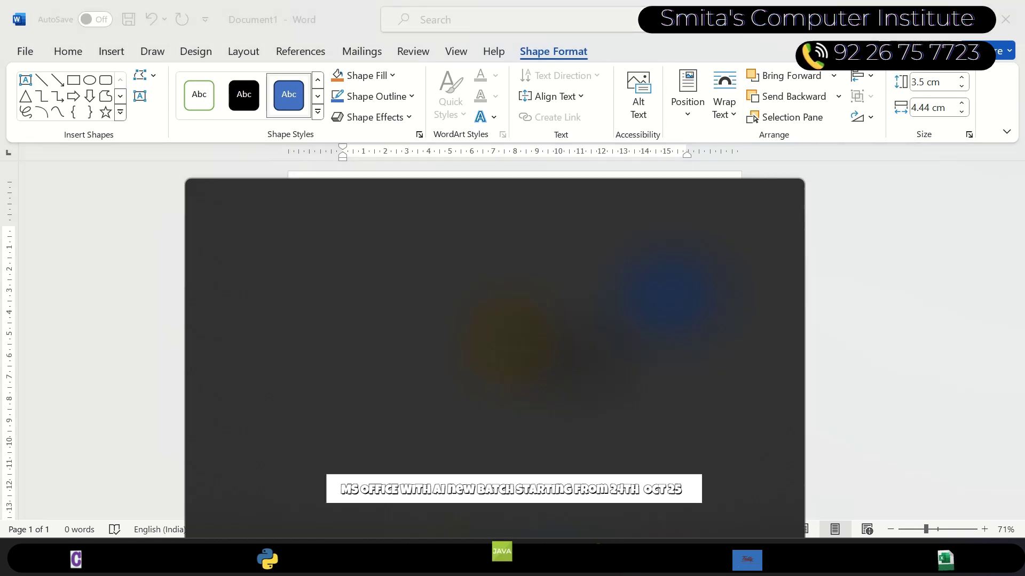
pyautogui.write('e')
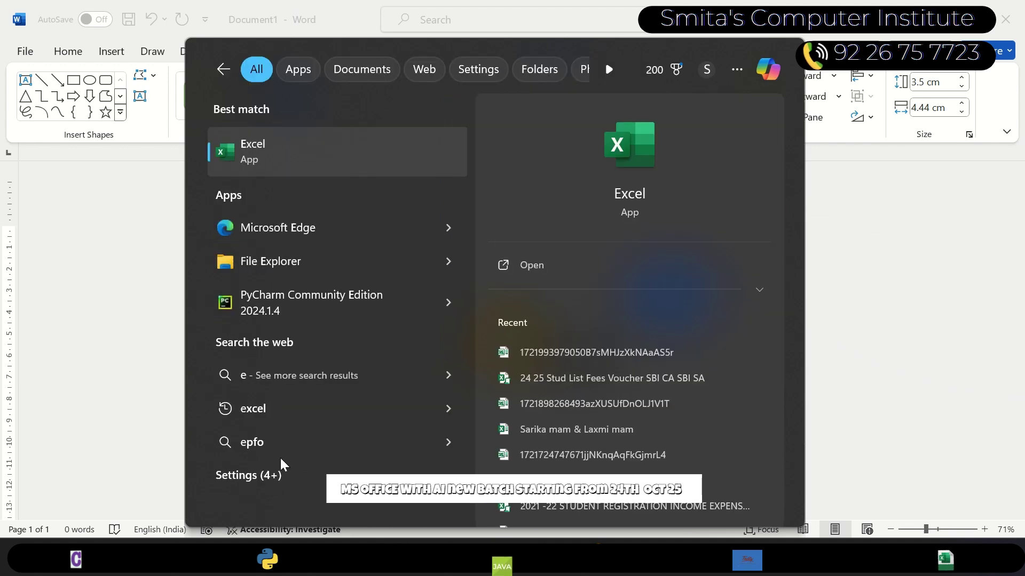
pyautogui.click(507, 266)
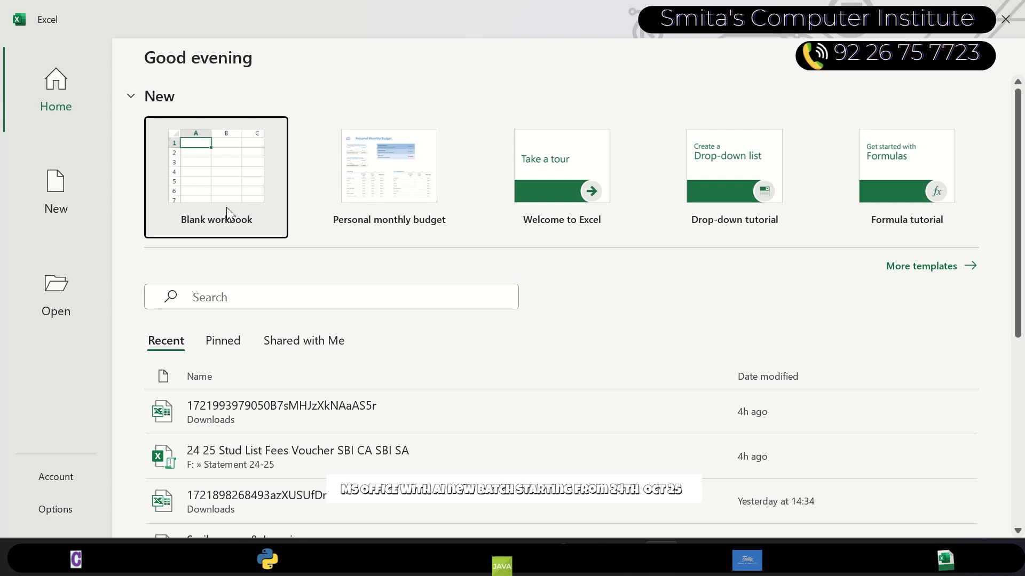
pyautogui.click(209, 193)
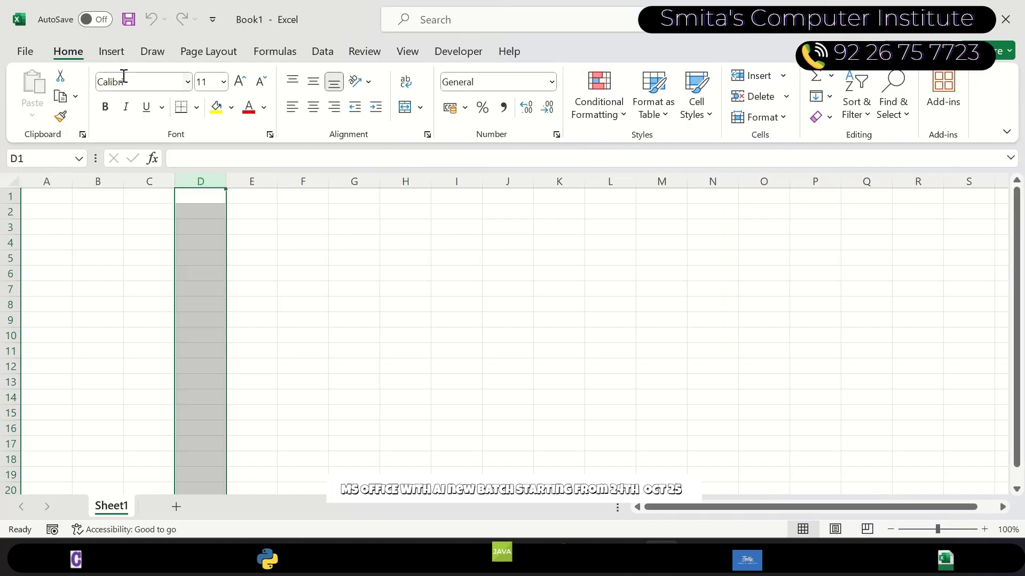
# Step: Draw a half frame shape about 5.5 cm wide and 4.2 cm high over columns F to I, starting at row 3
pyautogui.click(115, 54)
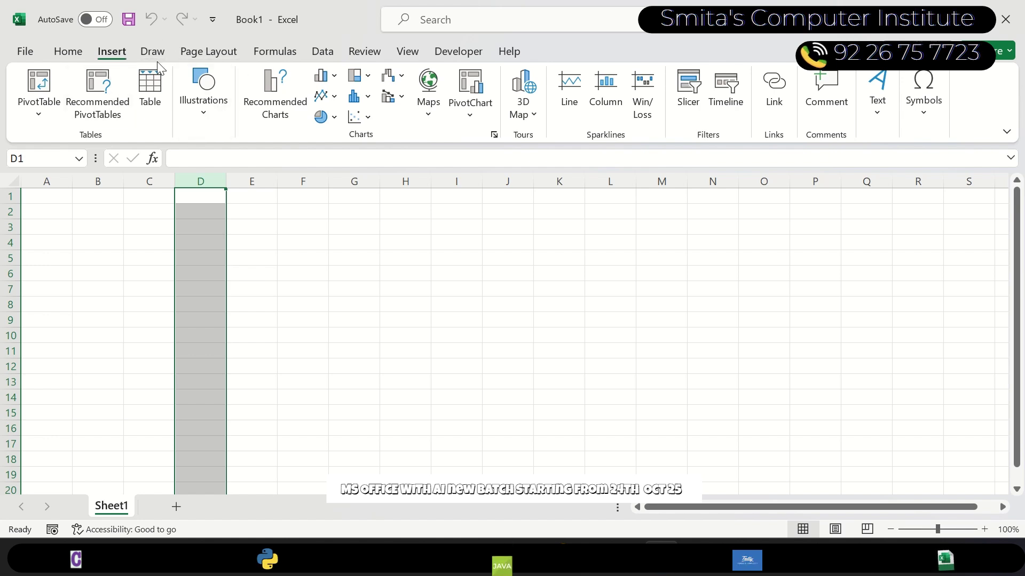
pyautogui.click(204, 101)
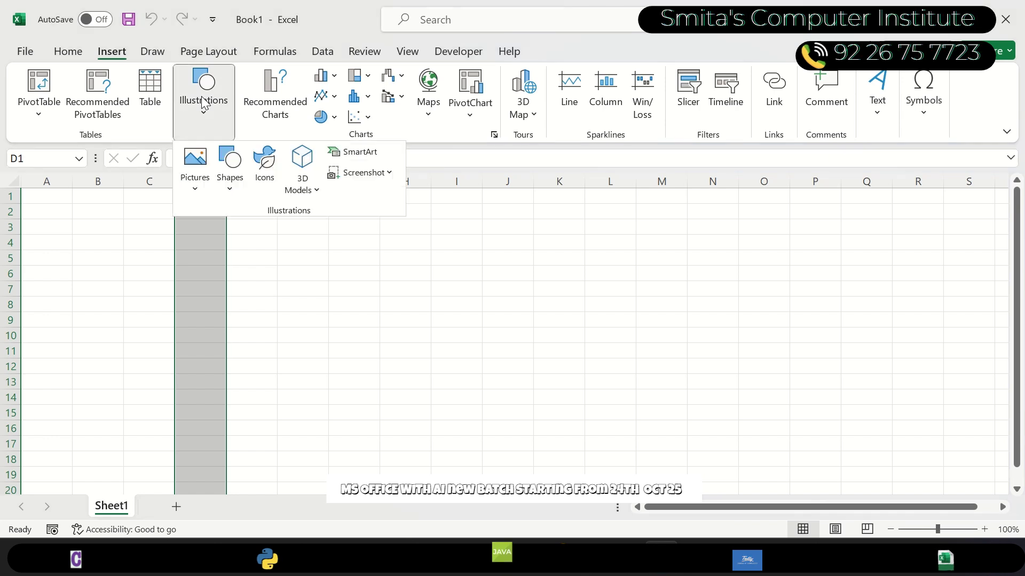
pyautogui.click(234, 170)
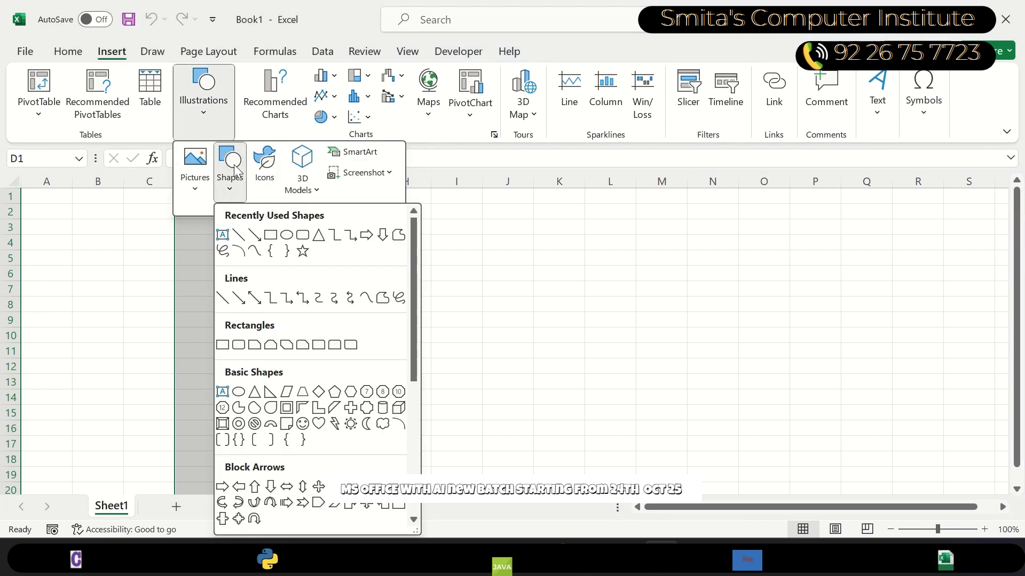
pyautogui.click(299, 256)
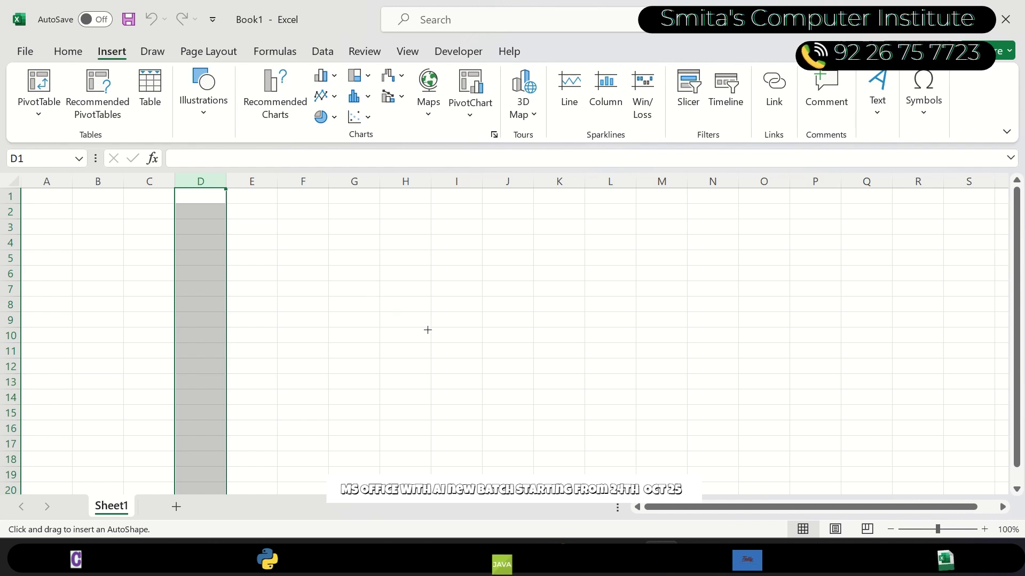
pyautogui.click(195, 114)
pyautogui.click(231, 188)
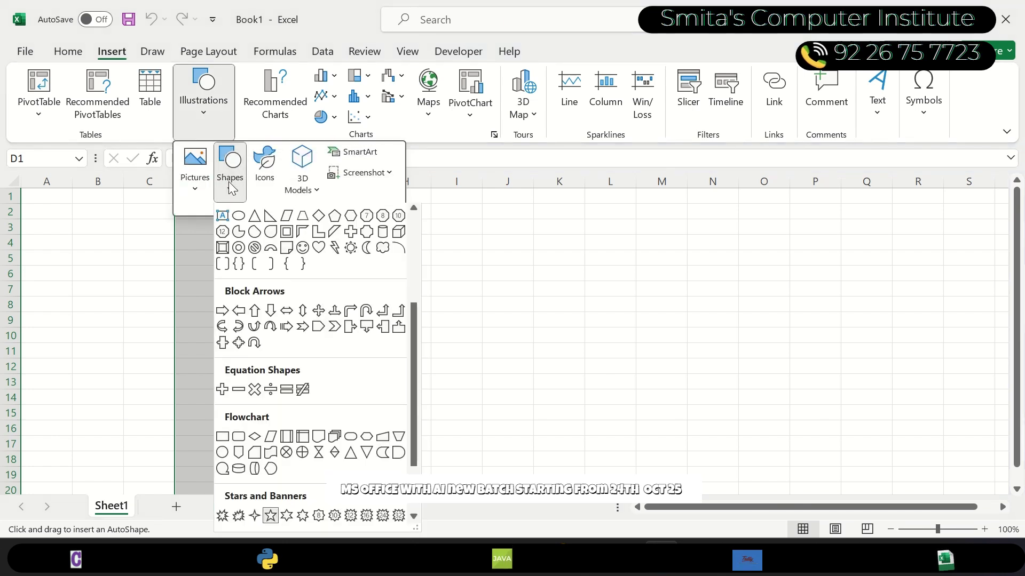
pyautogui.click(298, 241)
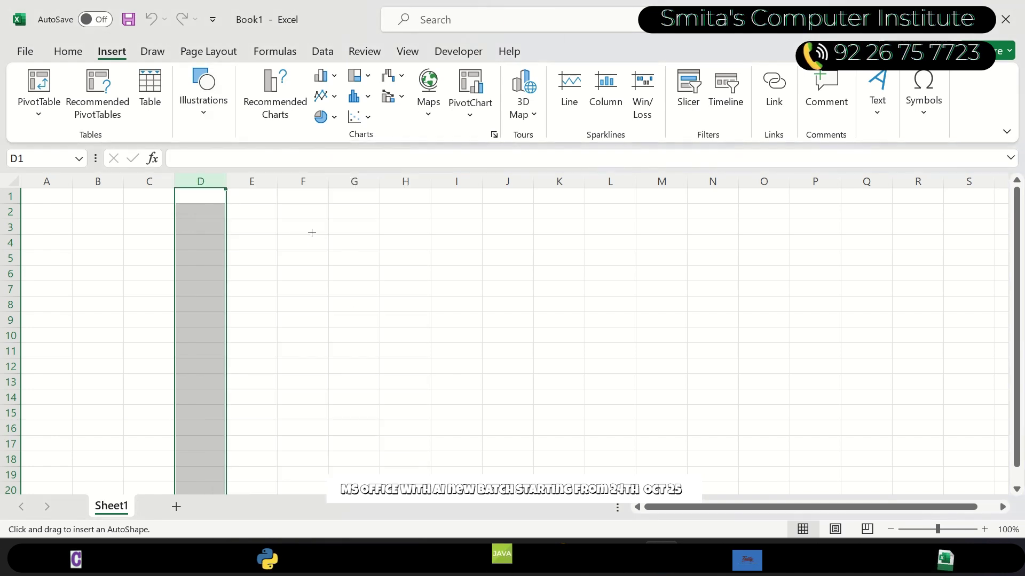
pyautogui.moveTo(312, 233)
pyautogui.mouseDown()
pyautogui.moveTo(492, 366)
pyautogui.moveTo(477, 358)
pyautogui.mouseUp()
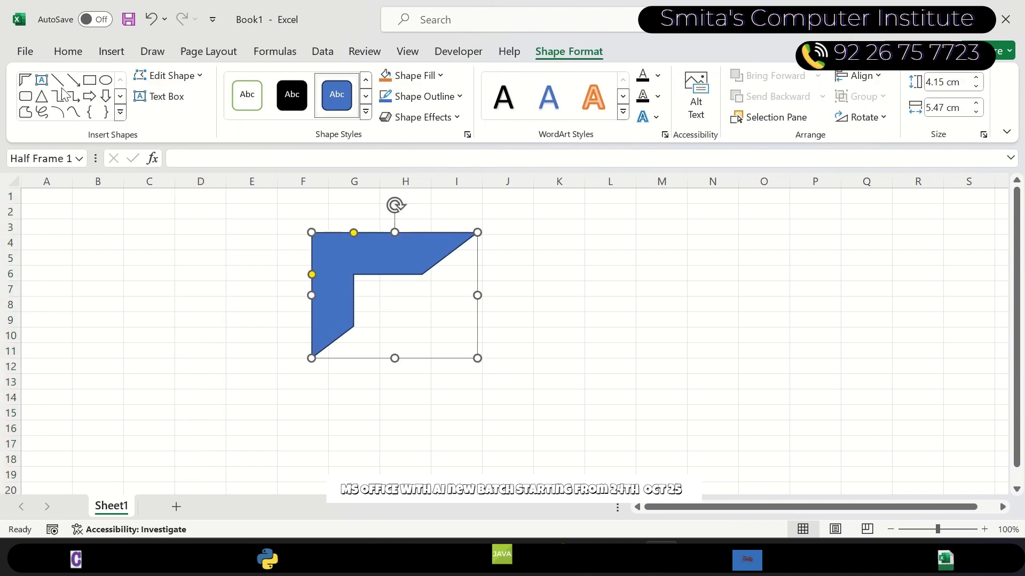
# Step: Draw an oval about 4.5 cm wide and 3.9 cm high over columns C to E and apply the solid black shape style
pyautogui.click(105, 81)
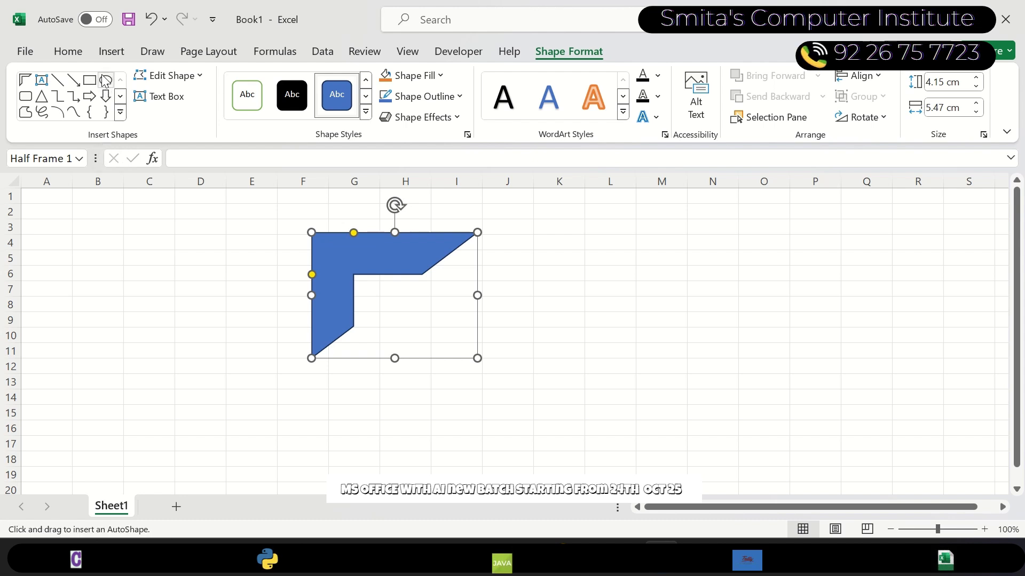
pyautogui.press('Escape')
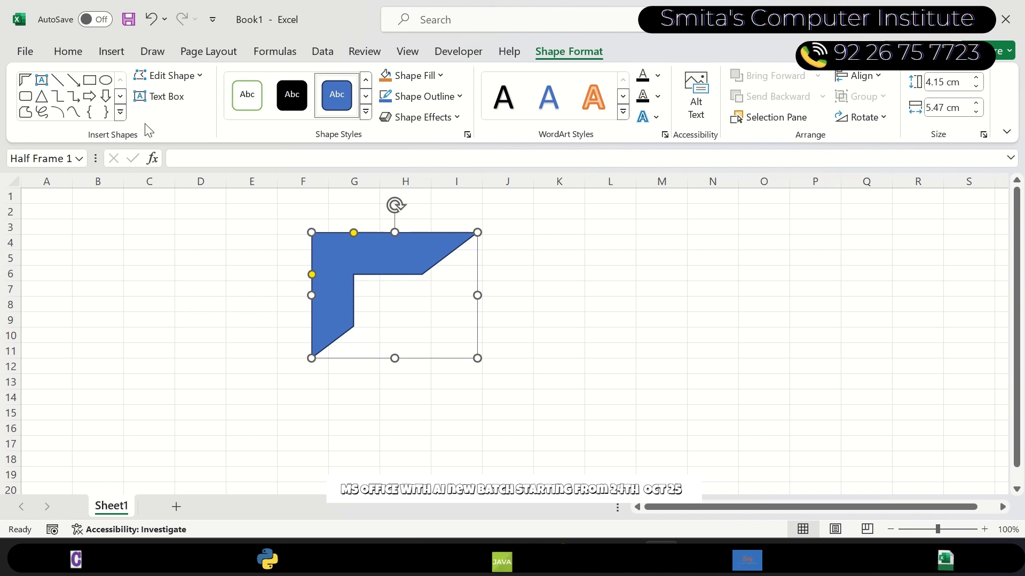
pyautogui.click(107, 82)
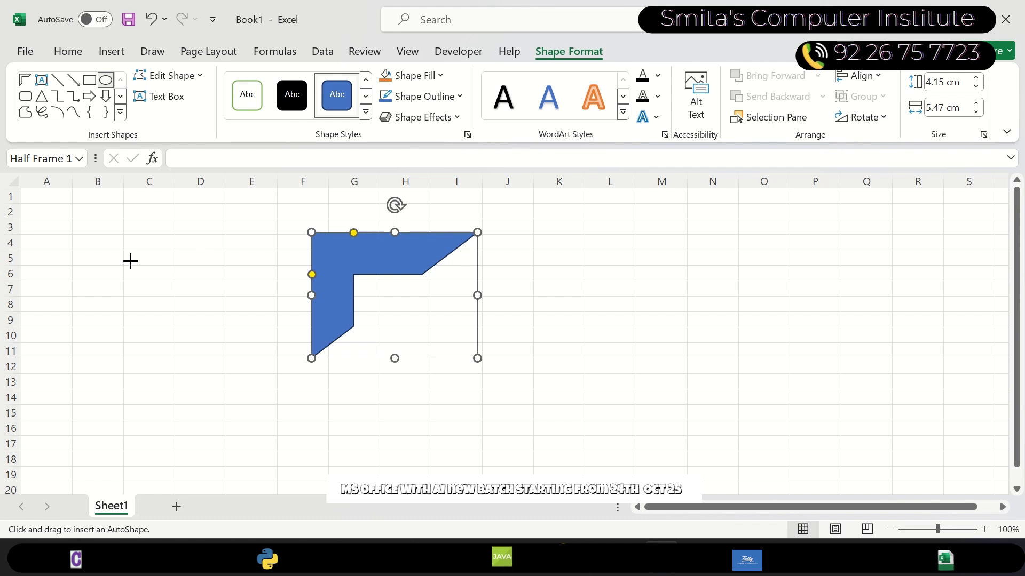
pyautogui.moveTo(130, 260); pyautogui.dragTo(262, 374)
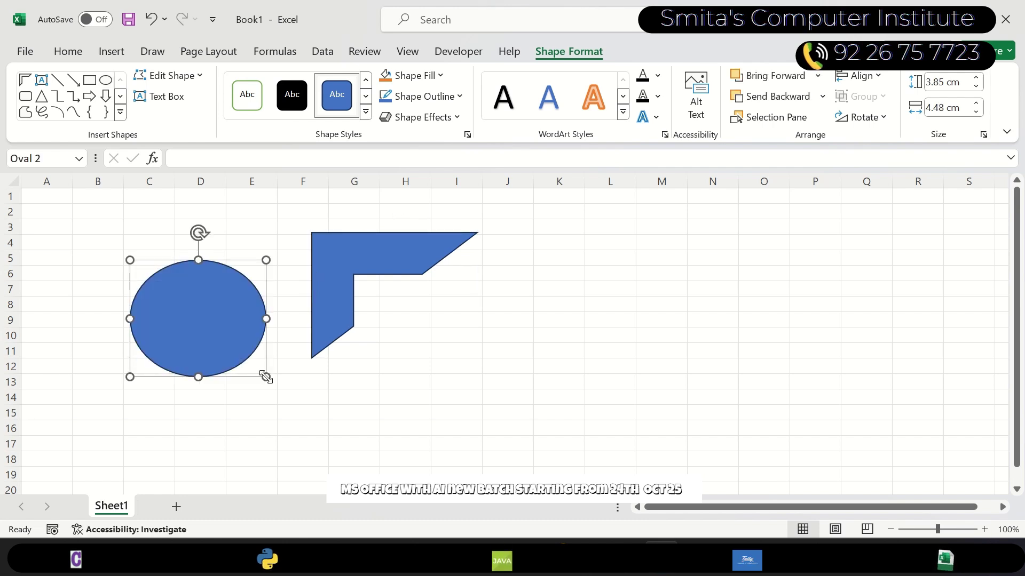
pyautogui.click(304, 91)
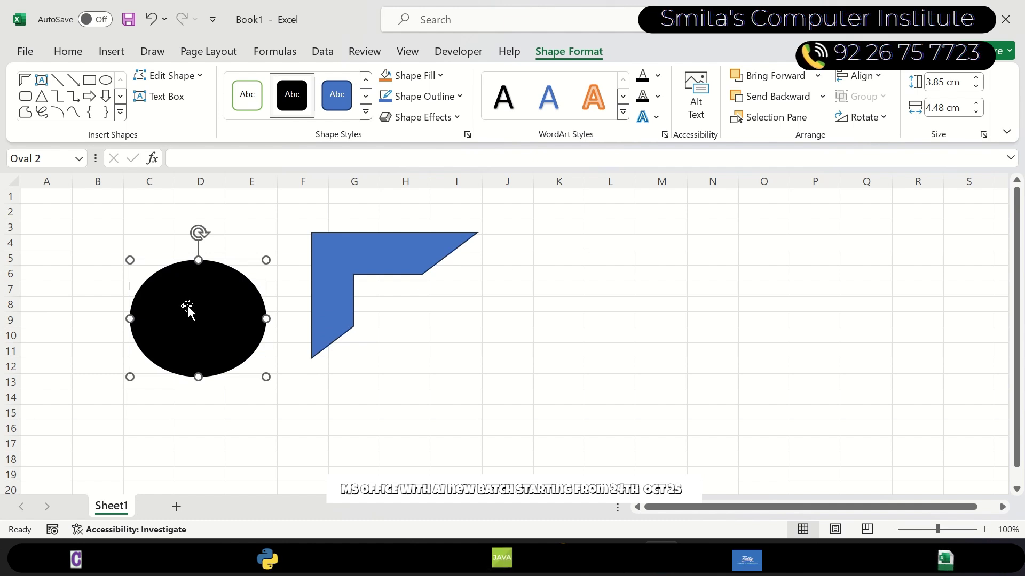
pyautogui.click(121, 113)
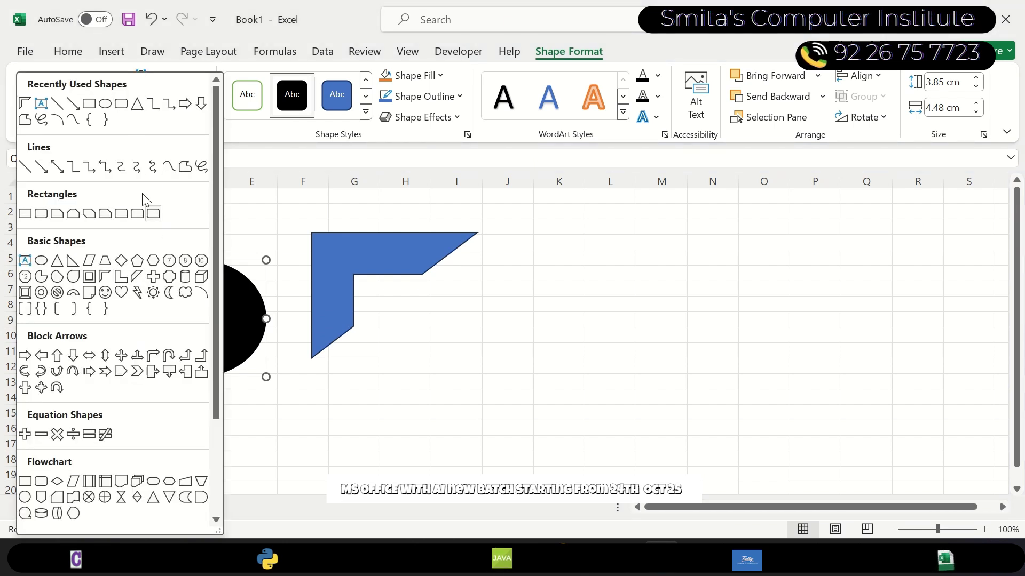
pyautogui.click(136, 104)
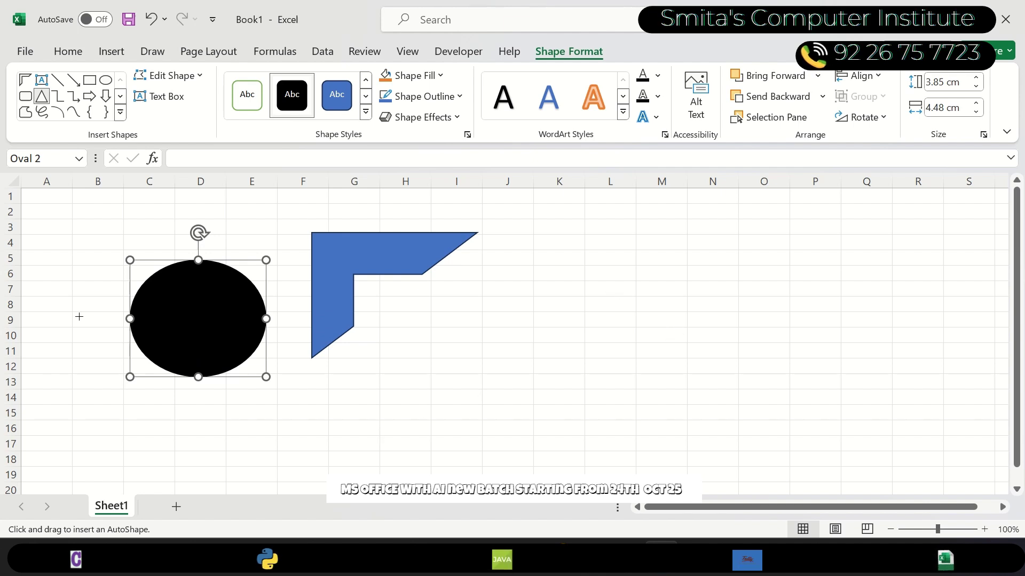
pyautogui.click(83, 84)
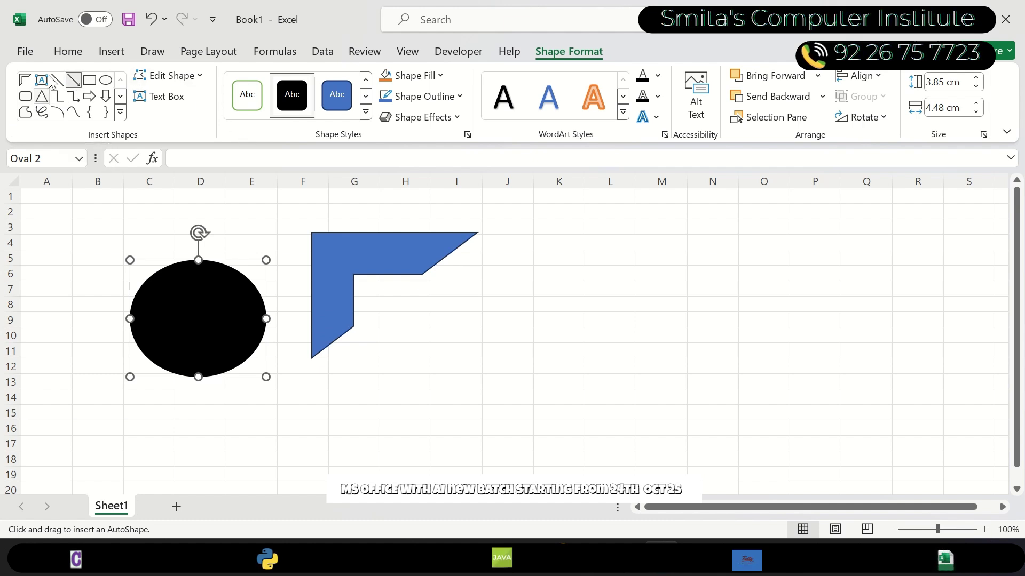
# Step: Draw a rectangle about 4.7 cm wide and 4.5 cm high, placed below the half frame across columns I to K, and apply the dark-outlined gold theme style
pyautogui.click(92, 83)
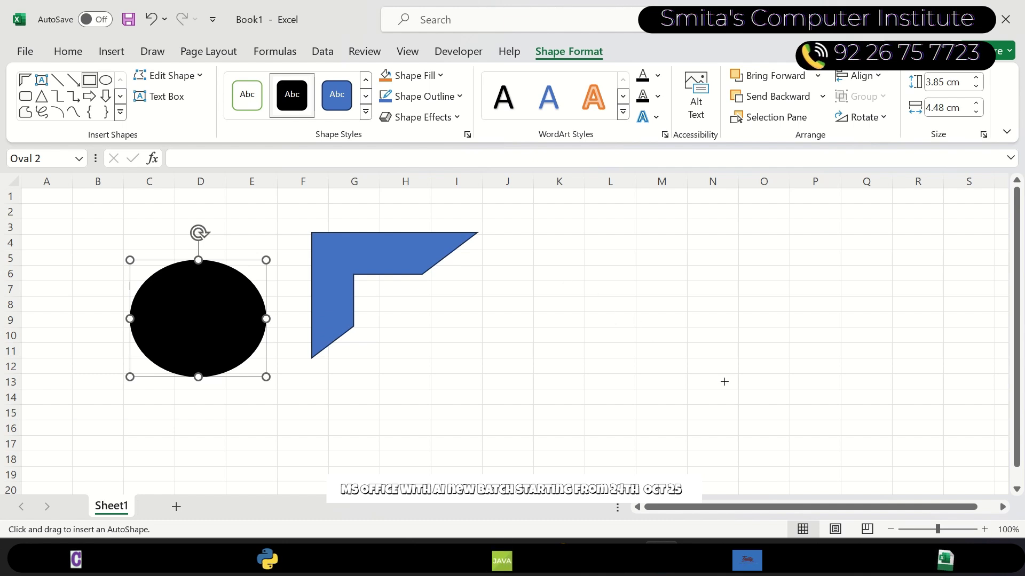
pyautogui.moveTo(735, 402); pyautogui.dragTo(878, 512)
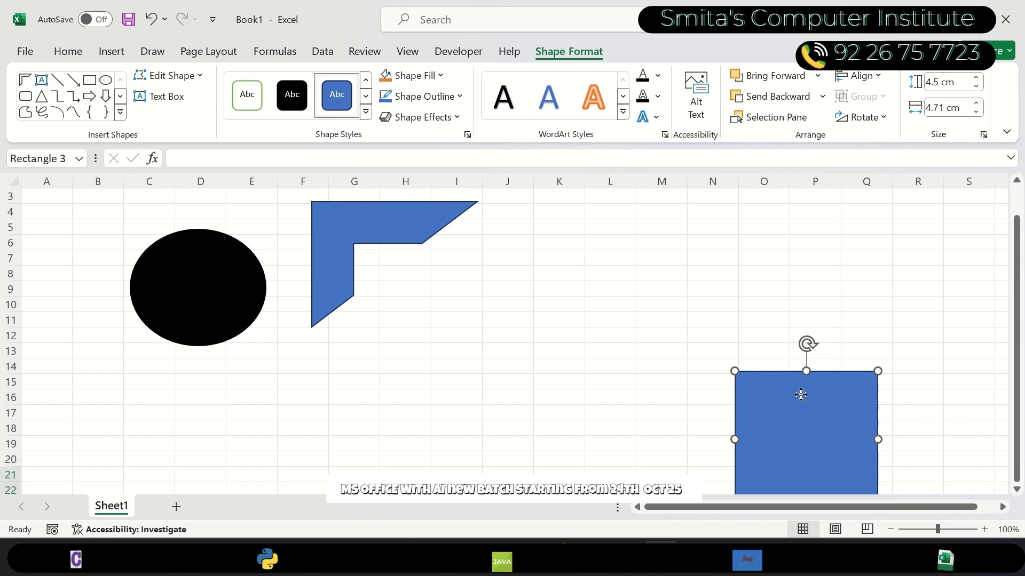
pyautogui.moveTo(801, 394); pyautogui.dragTo(510, 311)
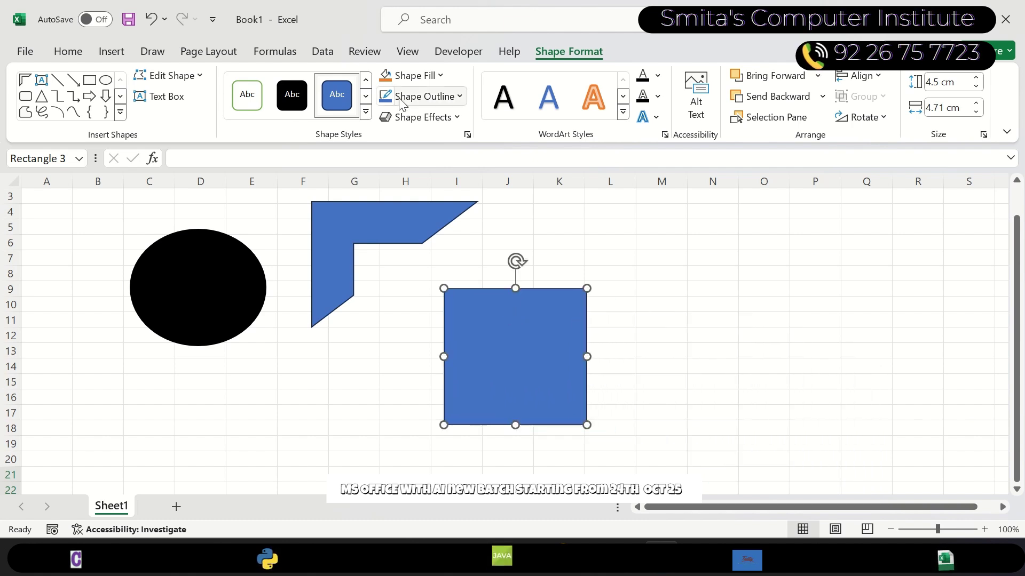
pyautogui.click(366, 111)
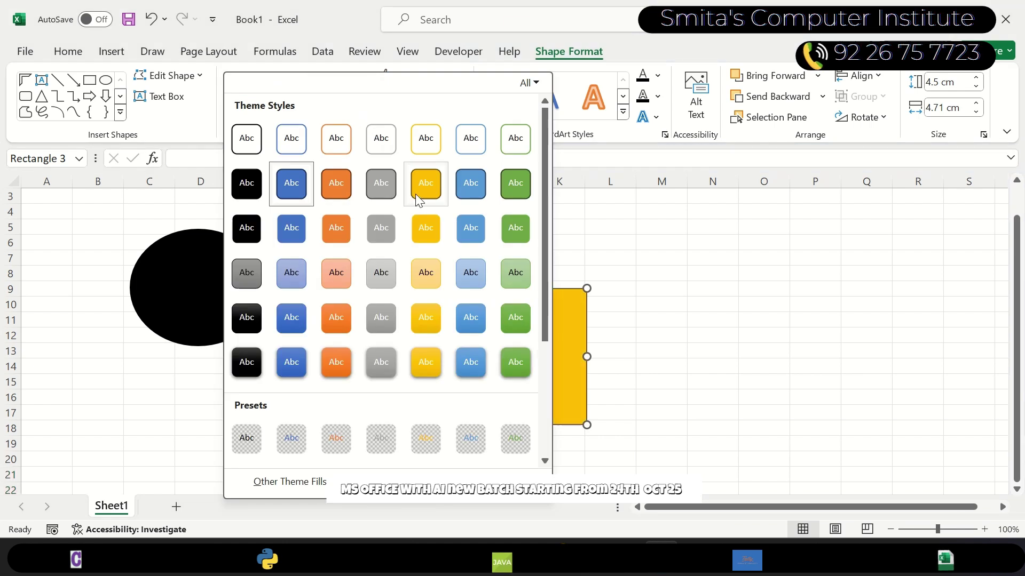
pyautogui.click(420, 191)
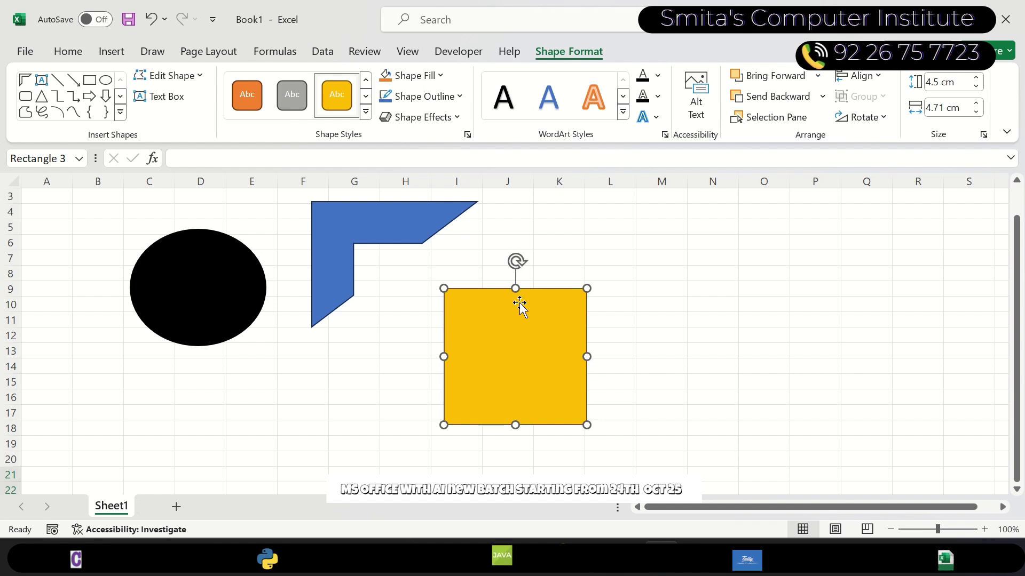
# Step: Group the rectangle, half frame and oval, and move the group right and slightly down to span columns F to O
pyautogui.keyDown('ctrl'); pyautogui.click(372, 228); pyautogui.keyUp('ctrl')
pyautogui.keyDown('ctrl'); pyautogui.click(229, 301); pyautogui.keyUp('ctrl')
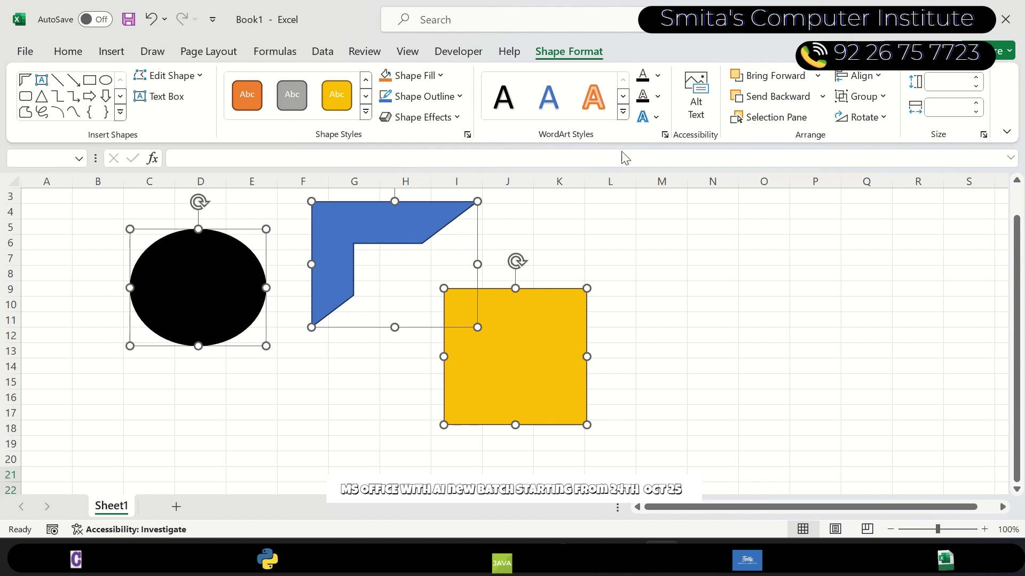
pyautogui.click(869, 98)
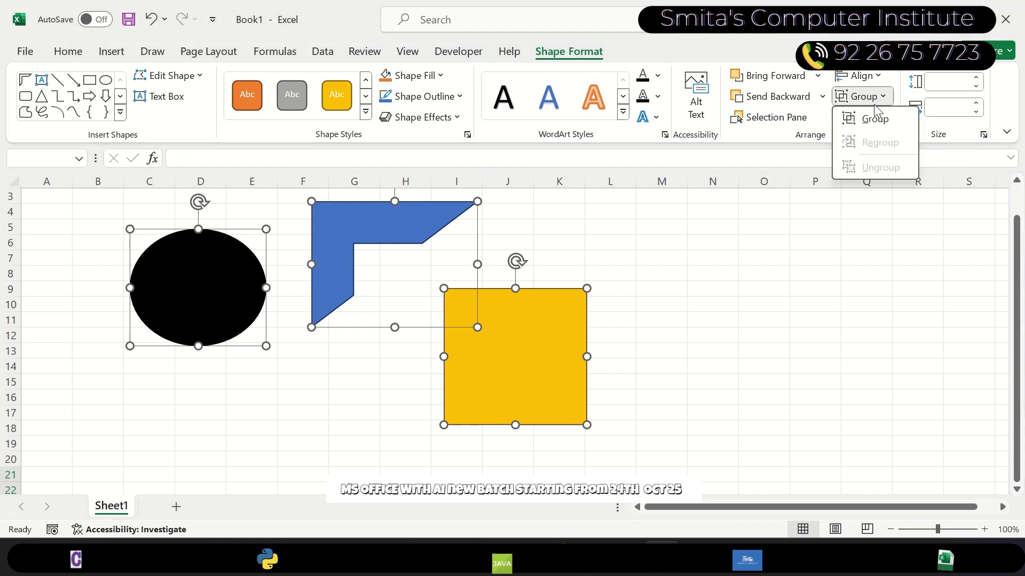
pyautogui.click(875, 118)
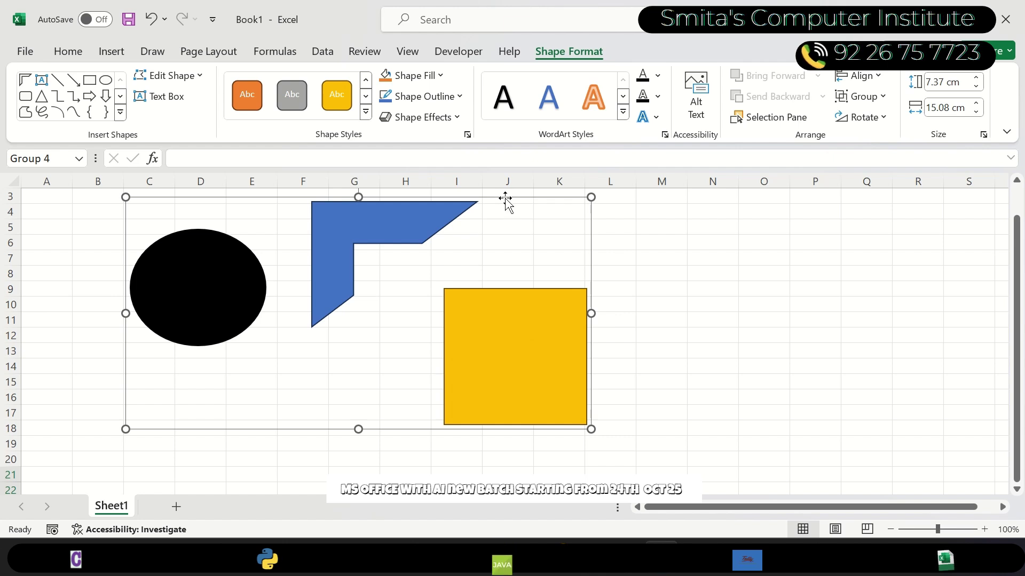
pyautogui.moveTo(505, 198); pyautogui.dragTo(711, 242)
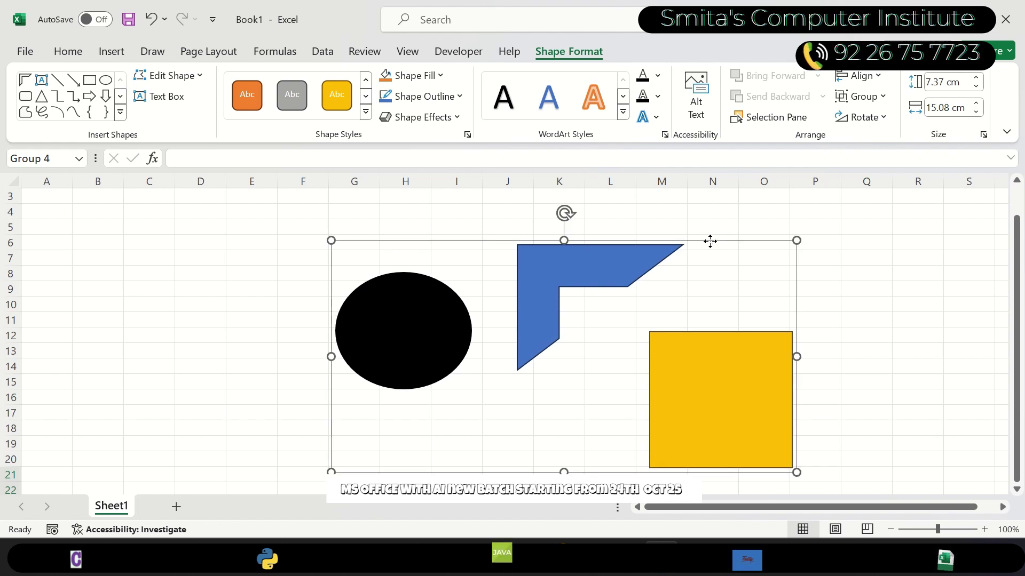
pyautogui.moveTo(710, 241); pyautogui.dragTo(676, 236)
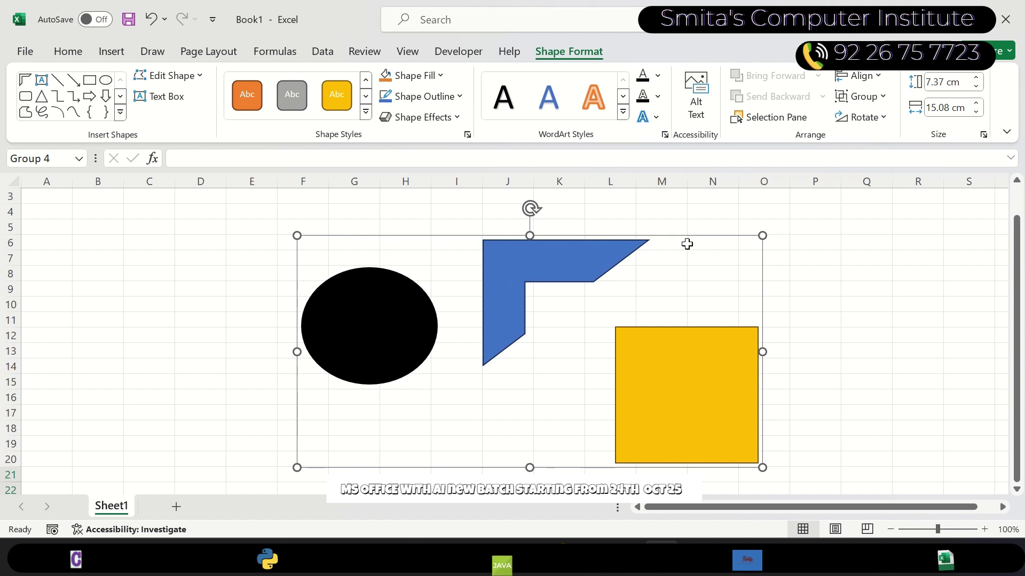
# Step: Ungroup the moved shapes into separate objects and deselect them by selecting cell O13
pyautogui.click(883, 98)
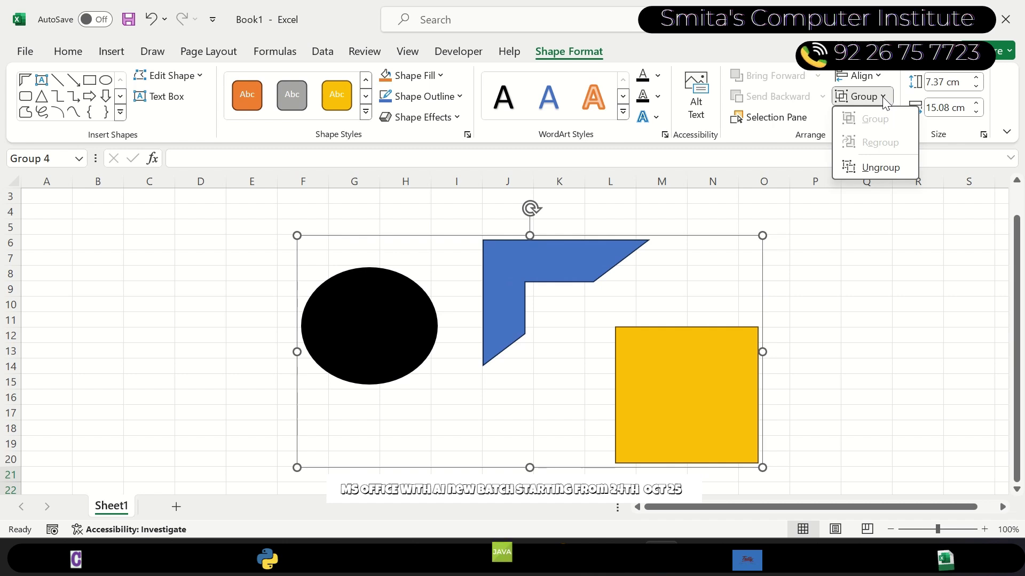
pyautogui.click(883, 167)
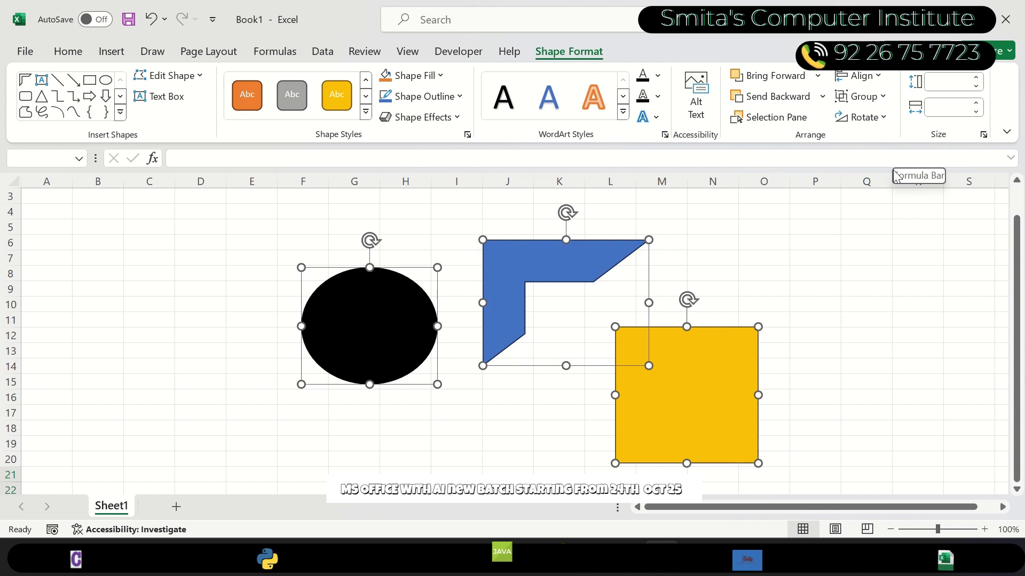
pyautogui.click(768, 346)
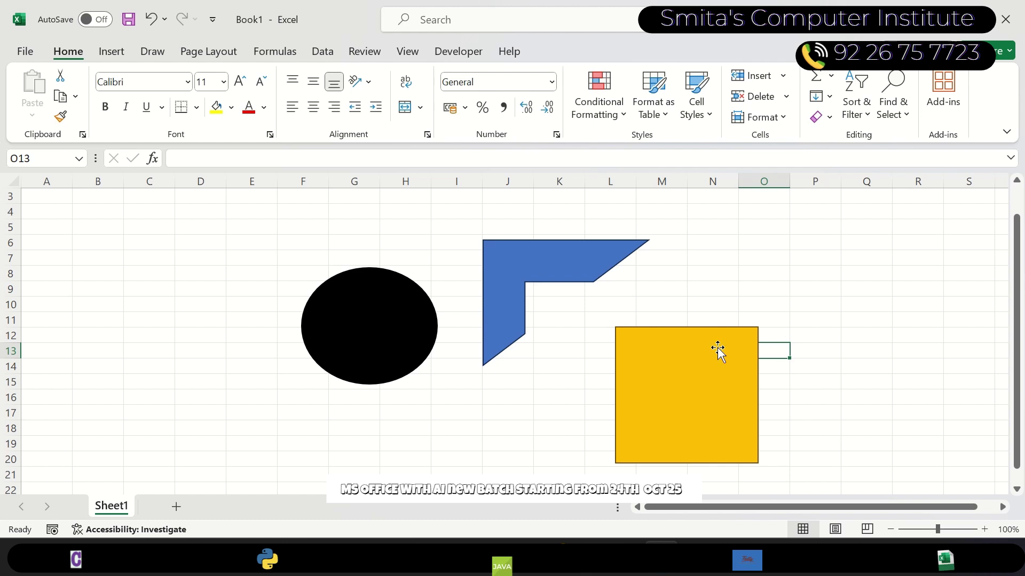
# Step: Apply the dark-outlined green theme style to the half frame only and regroup it with the oval and rectangle
pyautogui.click(598, 238)
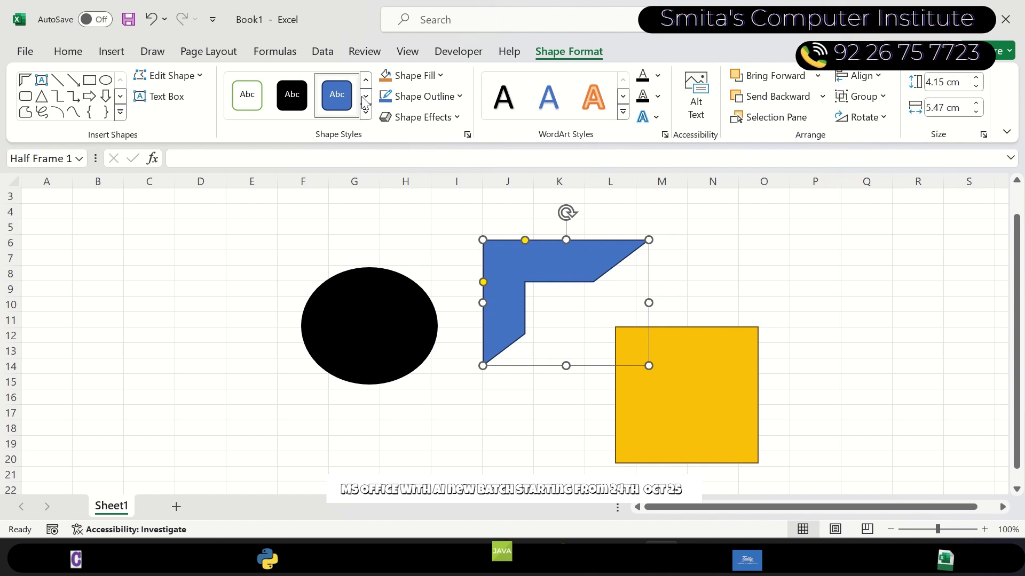
pyautogui.click(366, 113)
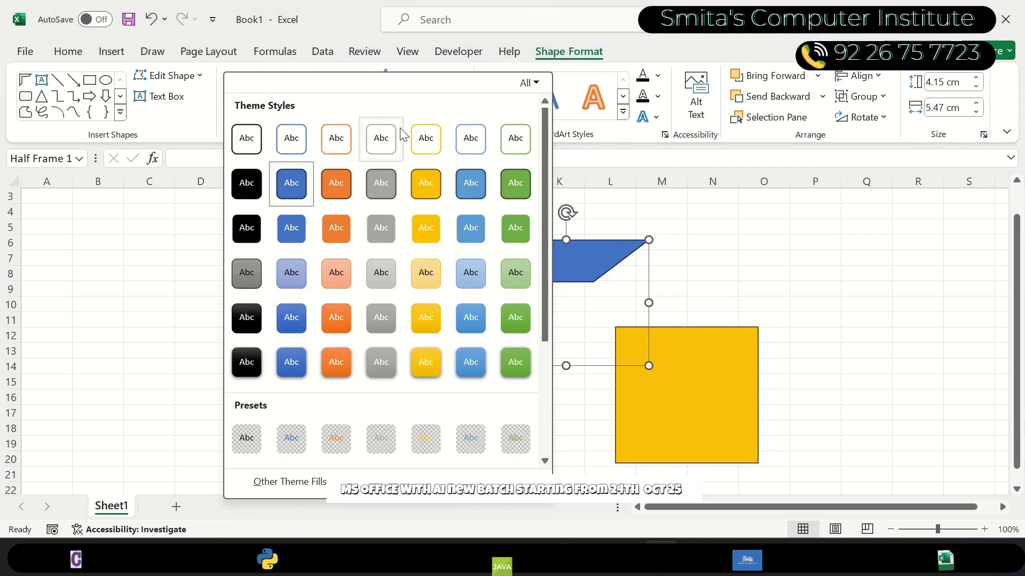
pyautogui.click(522, 178)
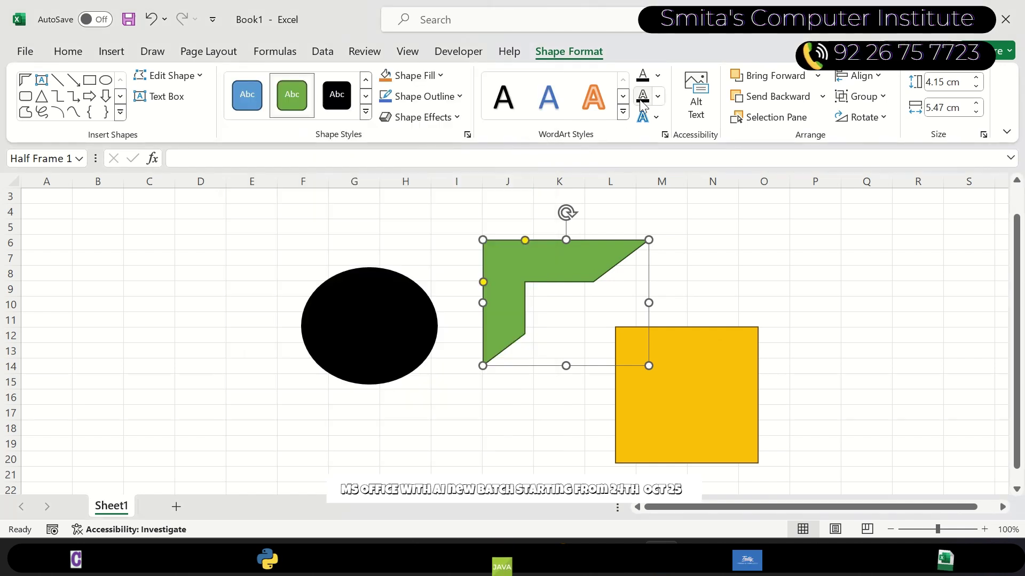
pyautogui.click(851, 98)
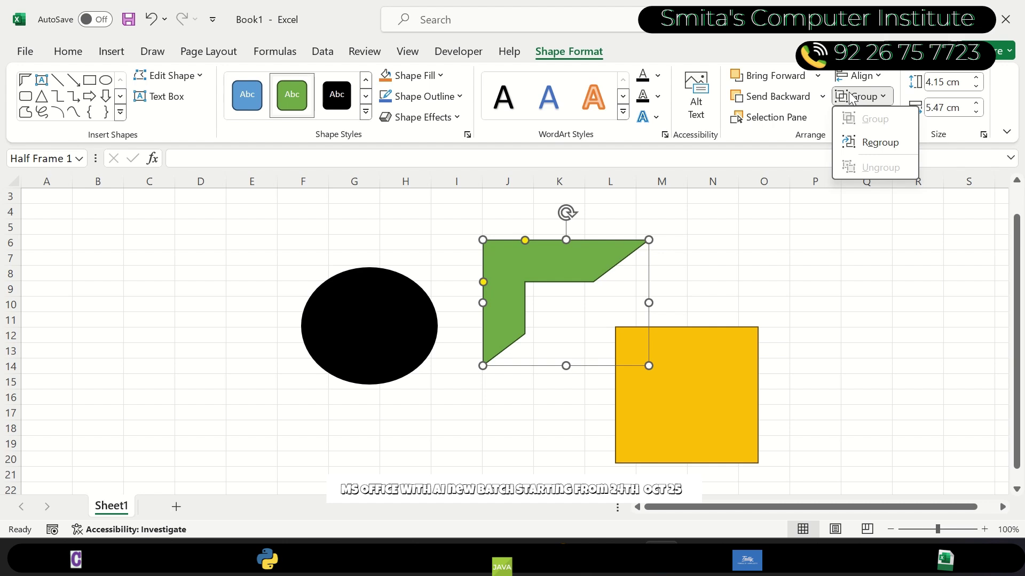
pyautogui.click(895, 142)
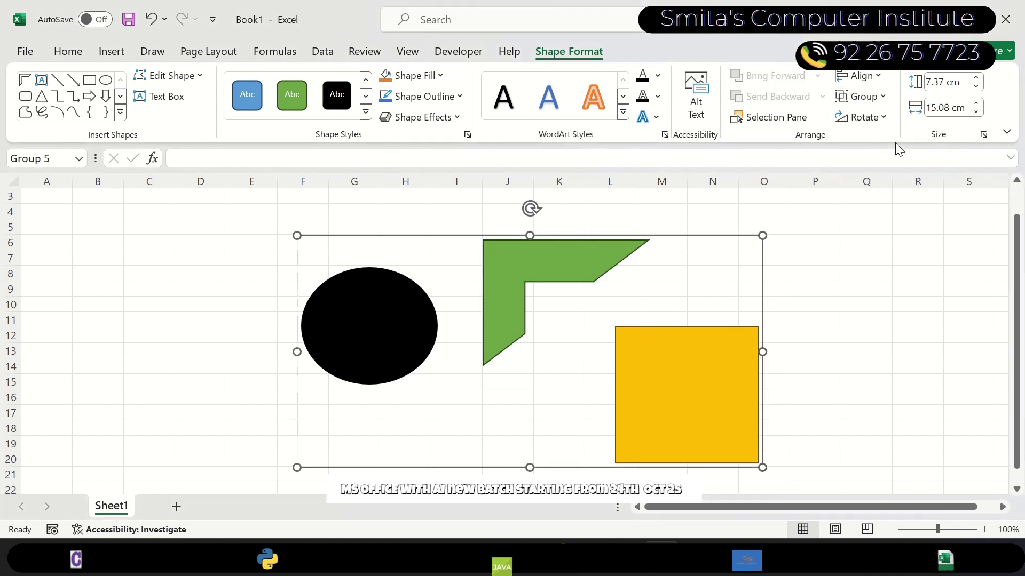